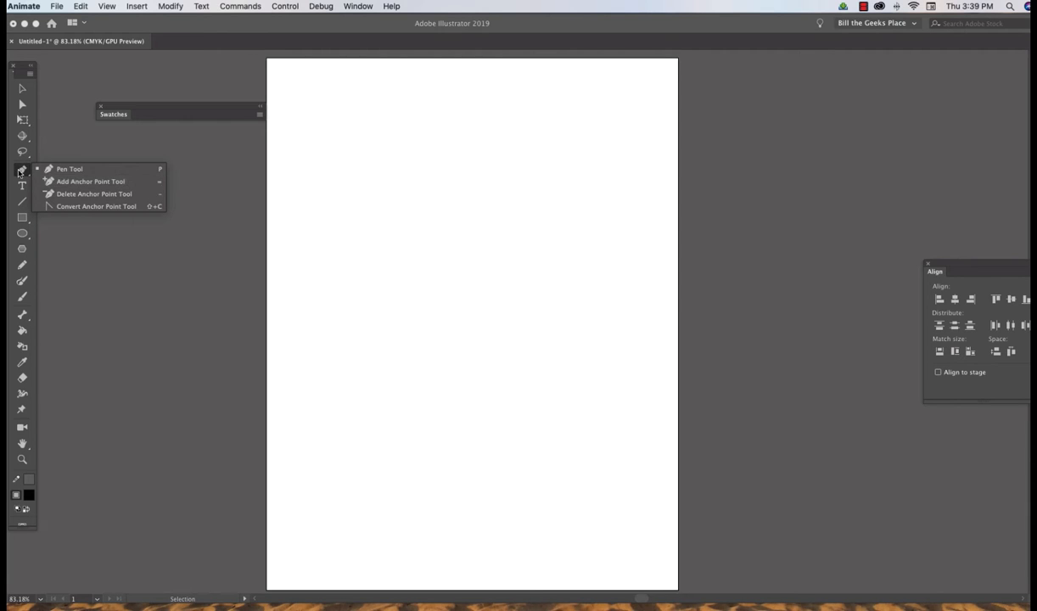
Switch to Illustrator and tear off the Pen tool group as a floating toolbar over the top of the artboard, closing the old one.
click(57, 172)
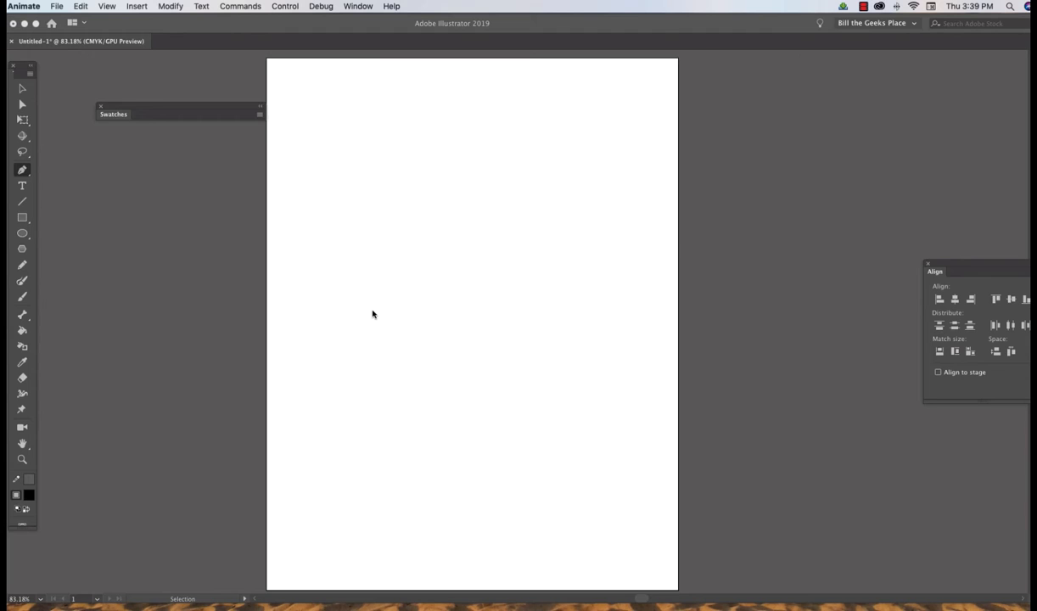
key(super+Tab)
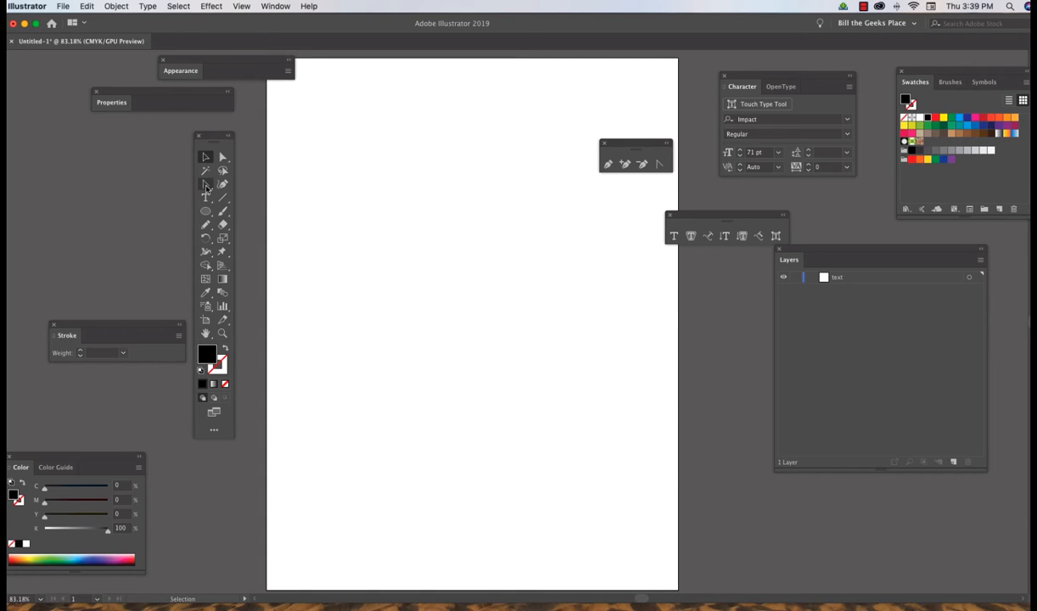
drag(636, 145, 380, 146)
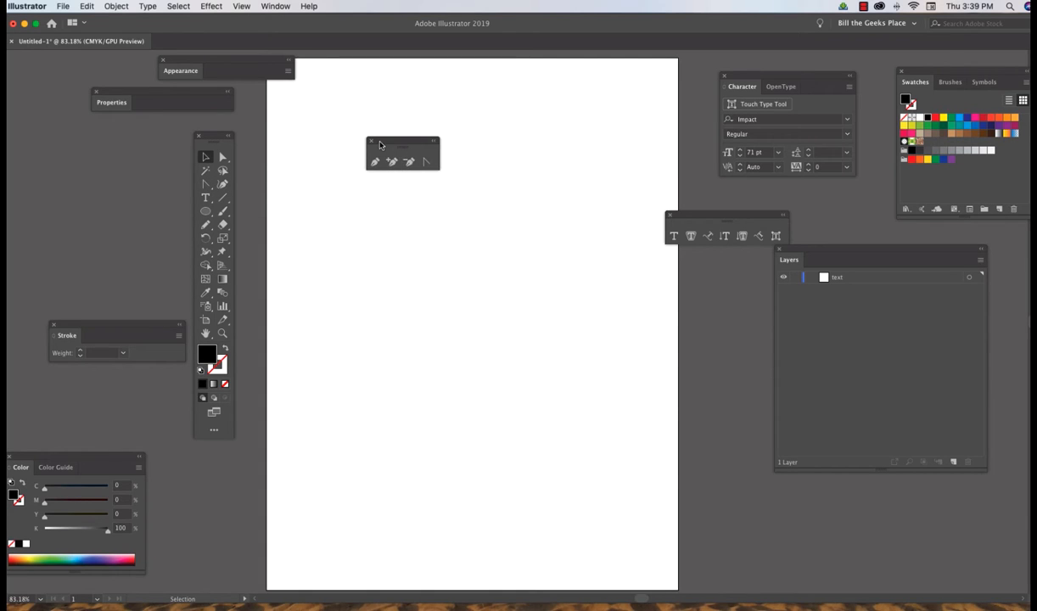
click(371, 142)
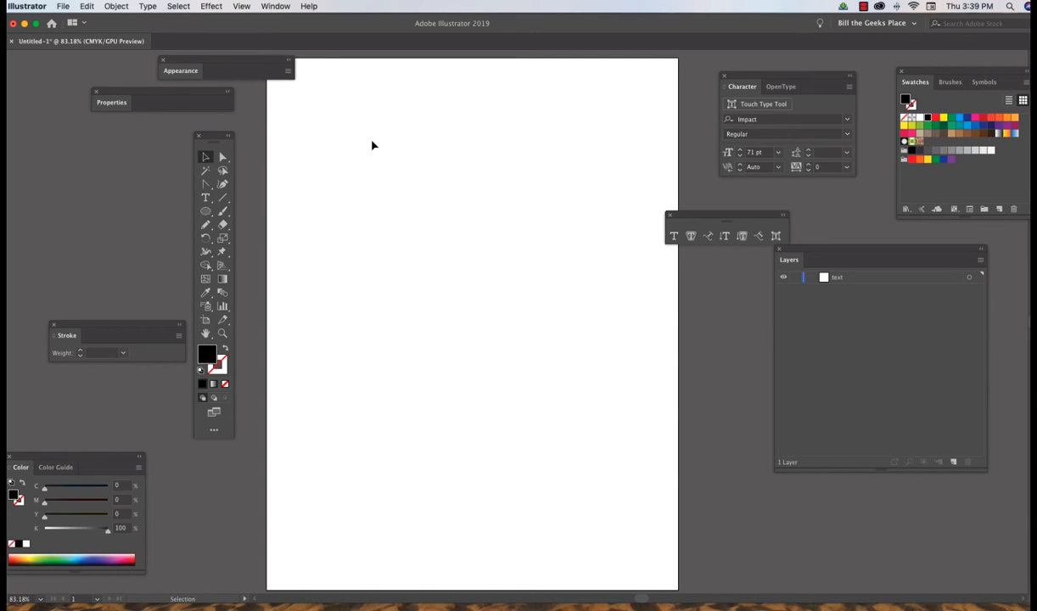
click(206, 185)
click(343, 213)
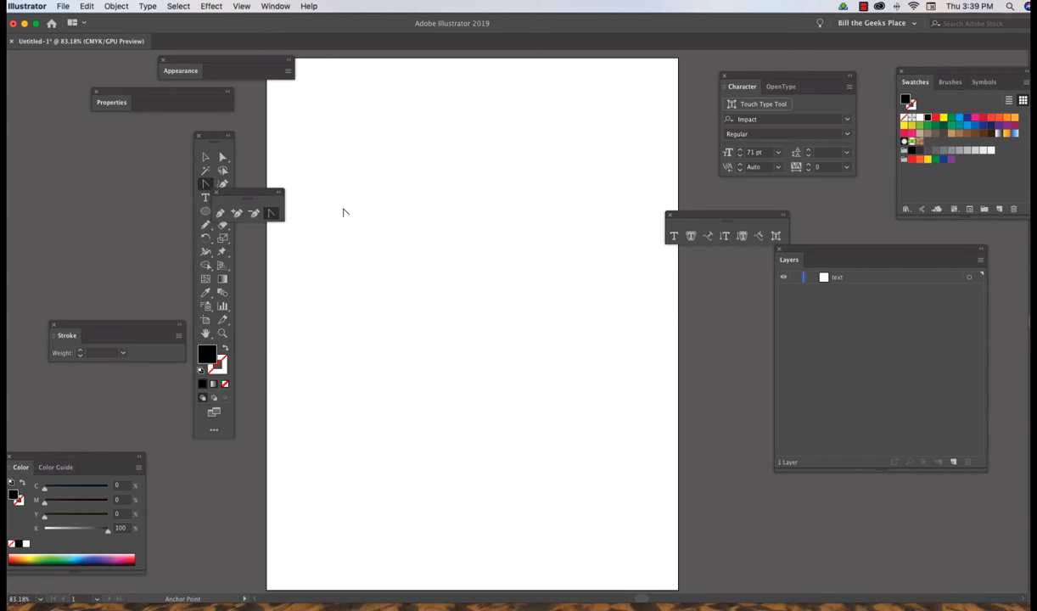
drag(268, 191, 498, 114)
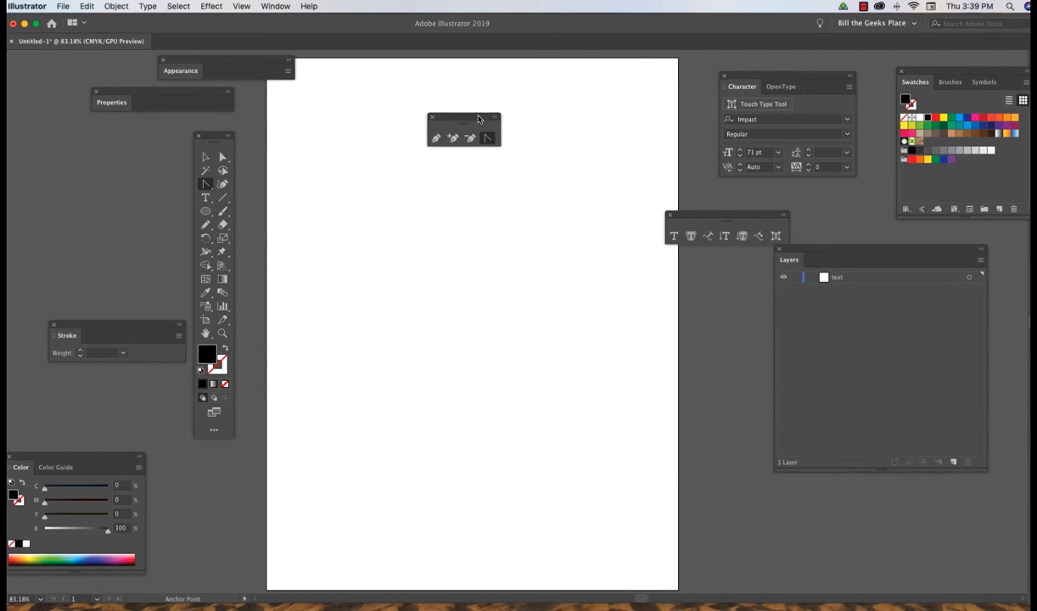
Draw an open four-point zigzag path across the artboard with the Pen tool and swap it to a black stroke with no fill.
click(436, 138)
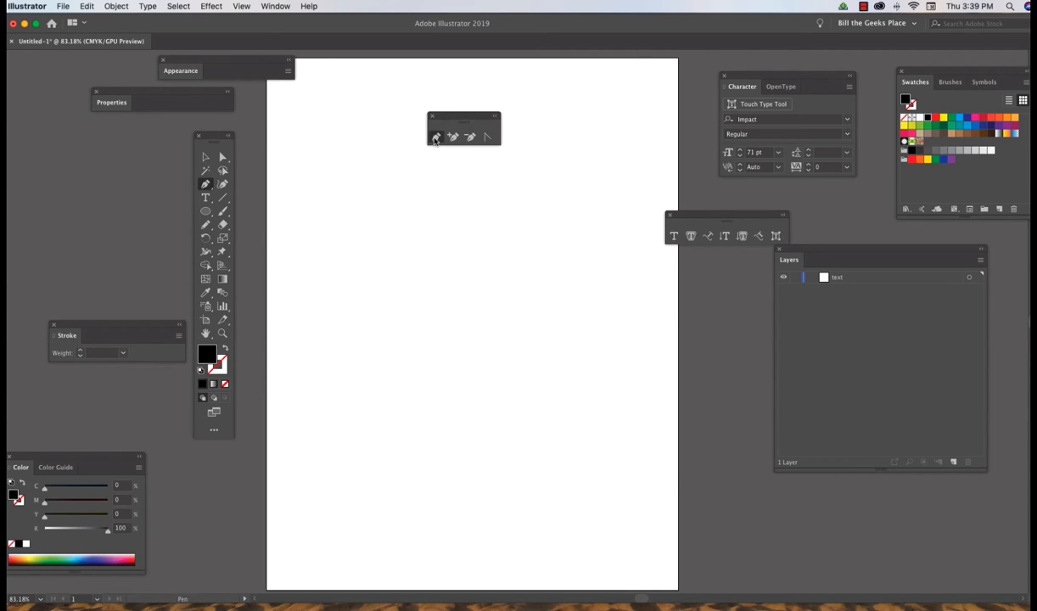
click(299, 328)
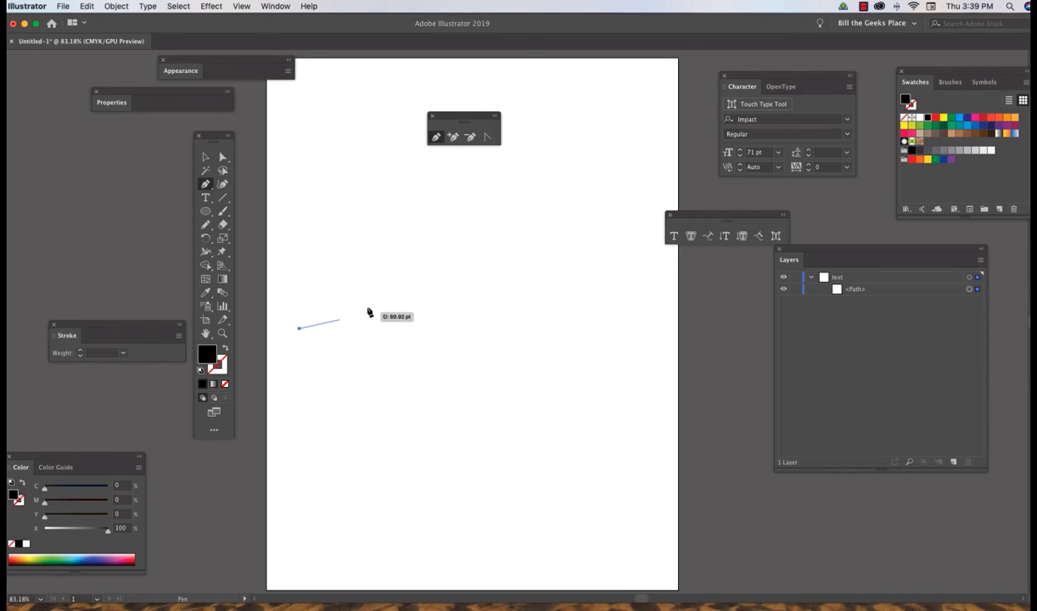
click(417, 273)
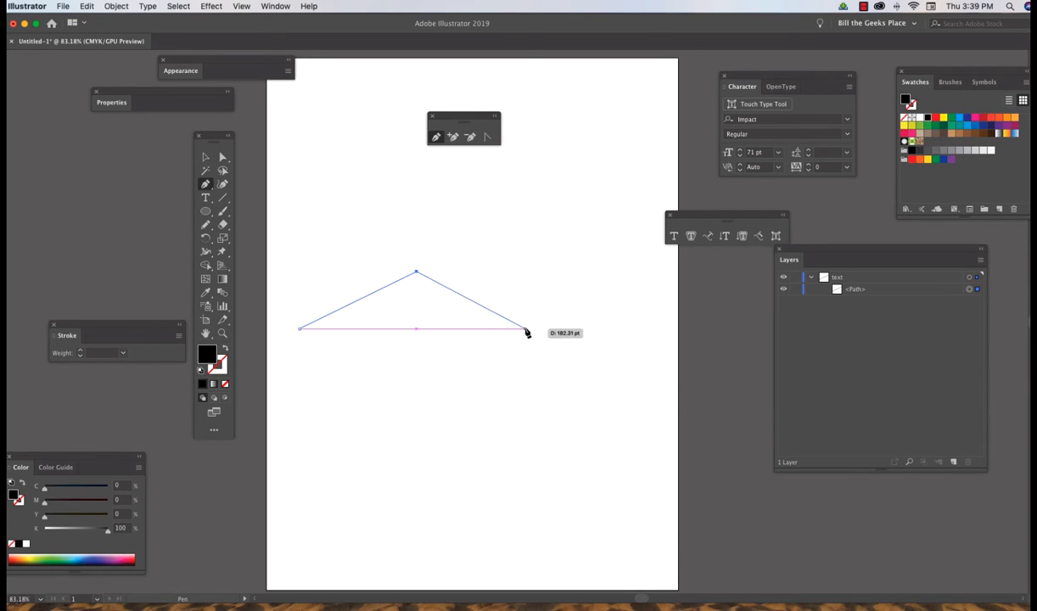
click(525, 327)
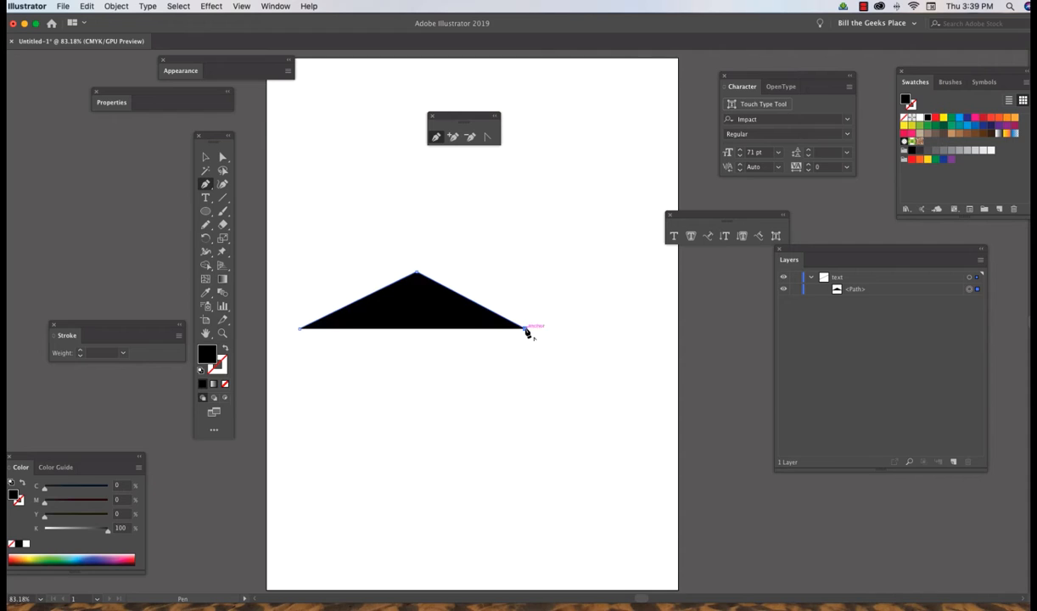
click(617, 268)
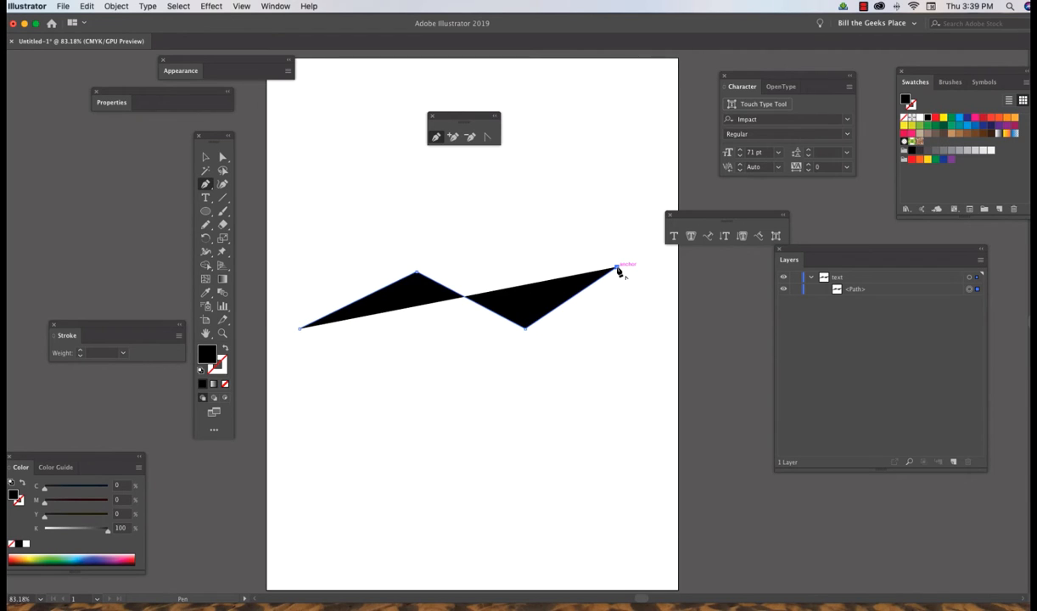
click(225, 349)
Convert the zigzag's two middle corner points into smooth points with horizontal handles to form a wave.
click(485, 137)
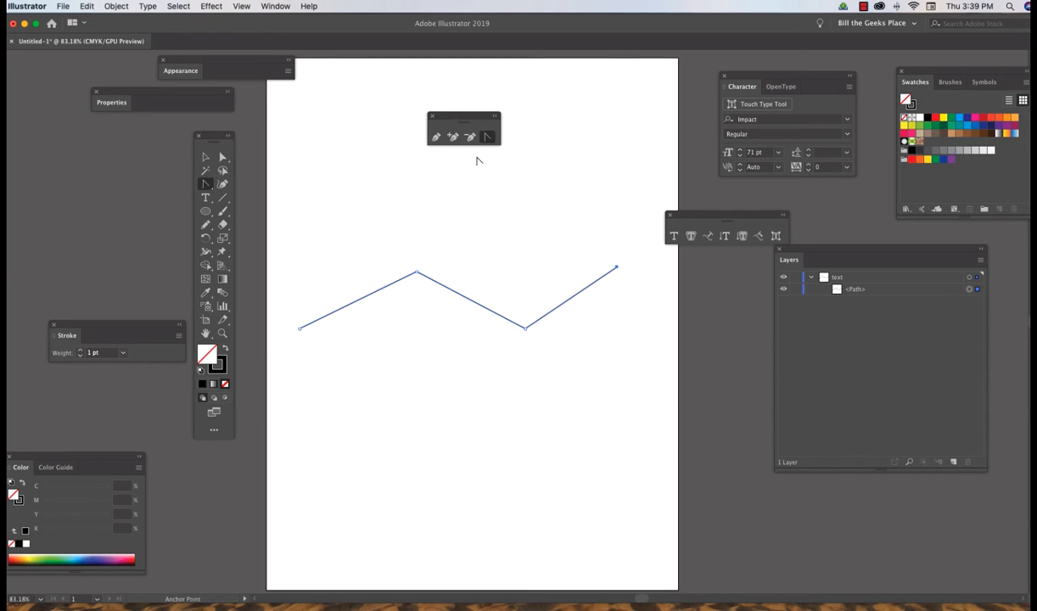
drag(418, 272, 453, 274)
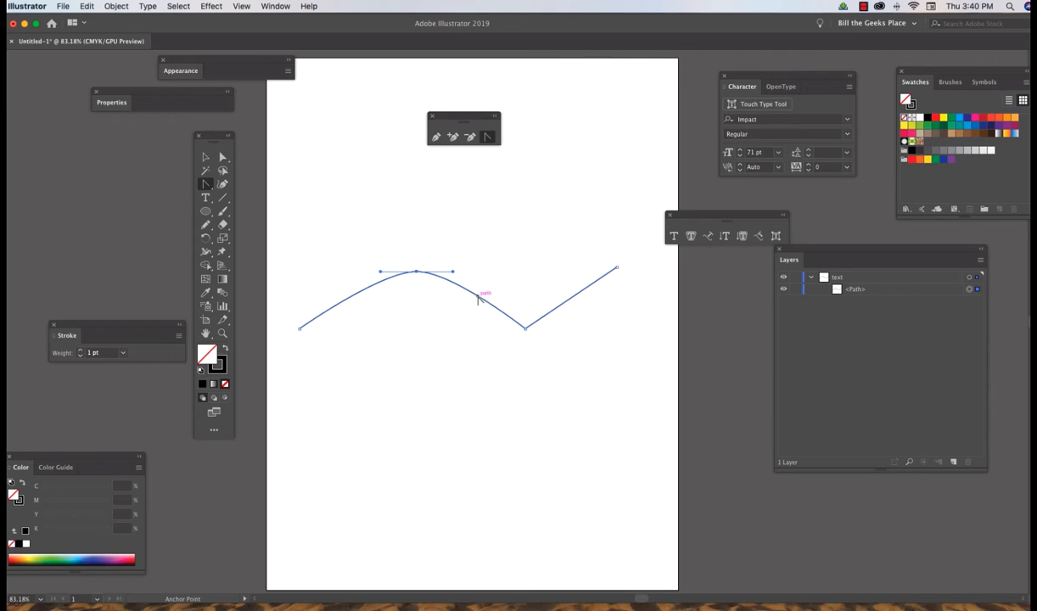
drag(526, 331, 567, 329)
Flatten the wave slightly by lowering its crest, raising its trough and moving its right endpoint down and outward with Direct Selection.
click(223, 157)
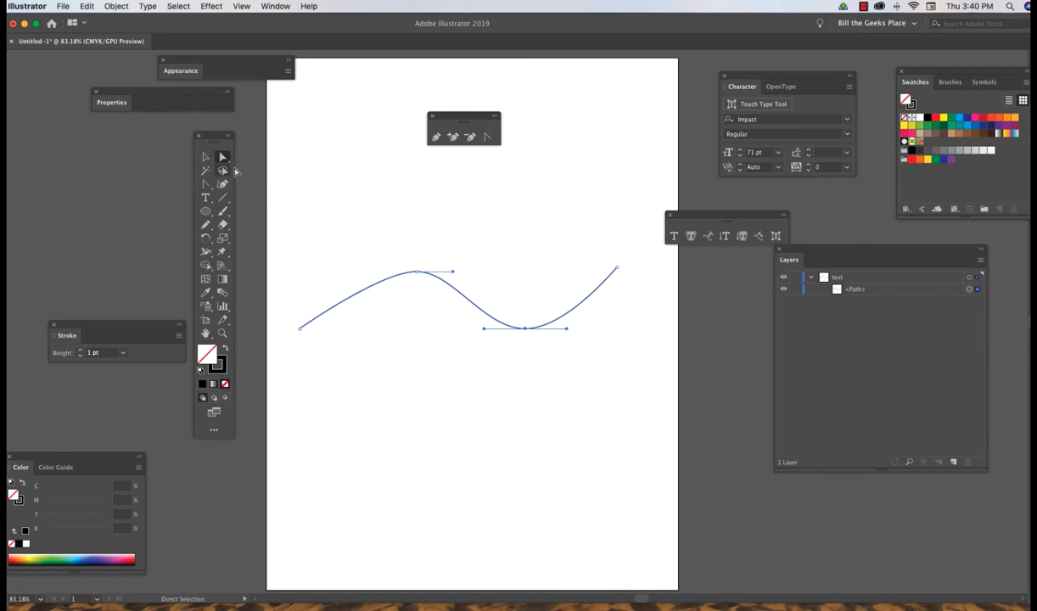
drag(416, 272, 416, 288)
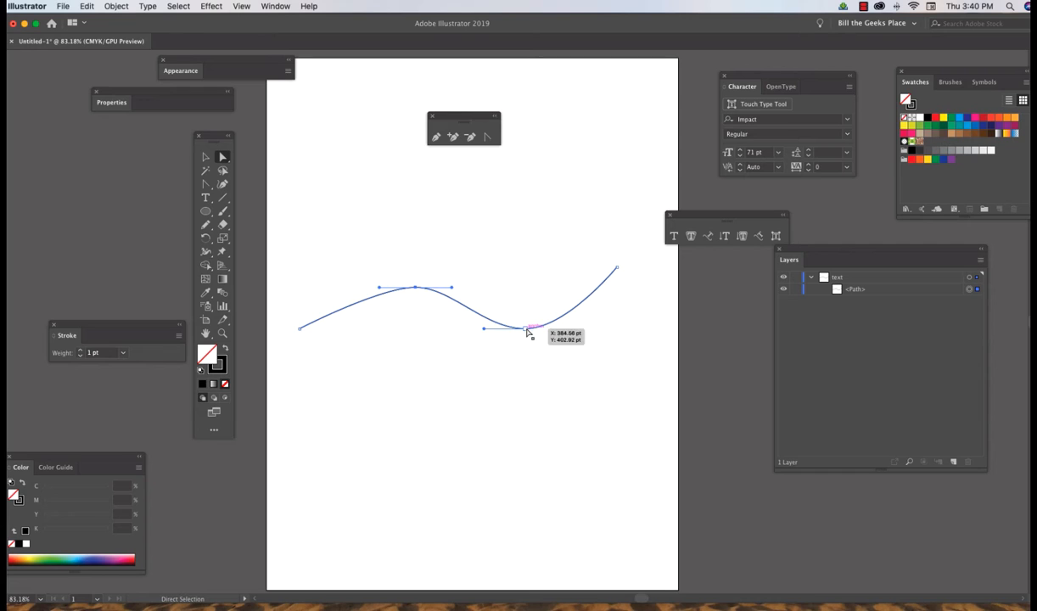
drag(527, 333, 526, 324)
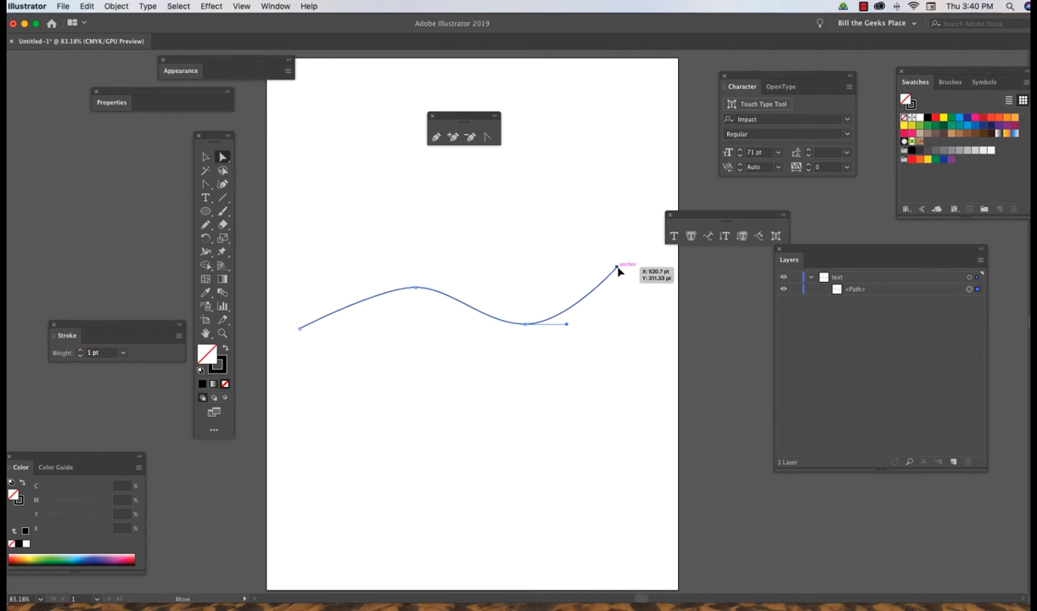
drag(617, 268, 628, 280)
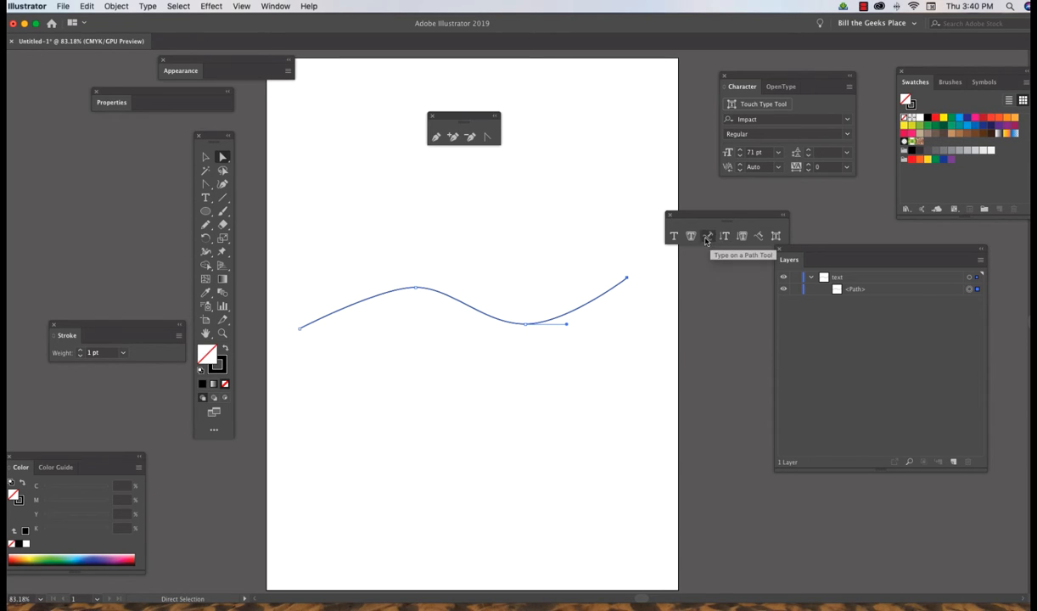
Close the floating Type toolbar and tear off a fresh one, placing it just below the Pen toolbar.
drag(708, 218, 449, 164)
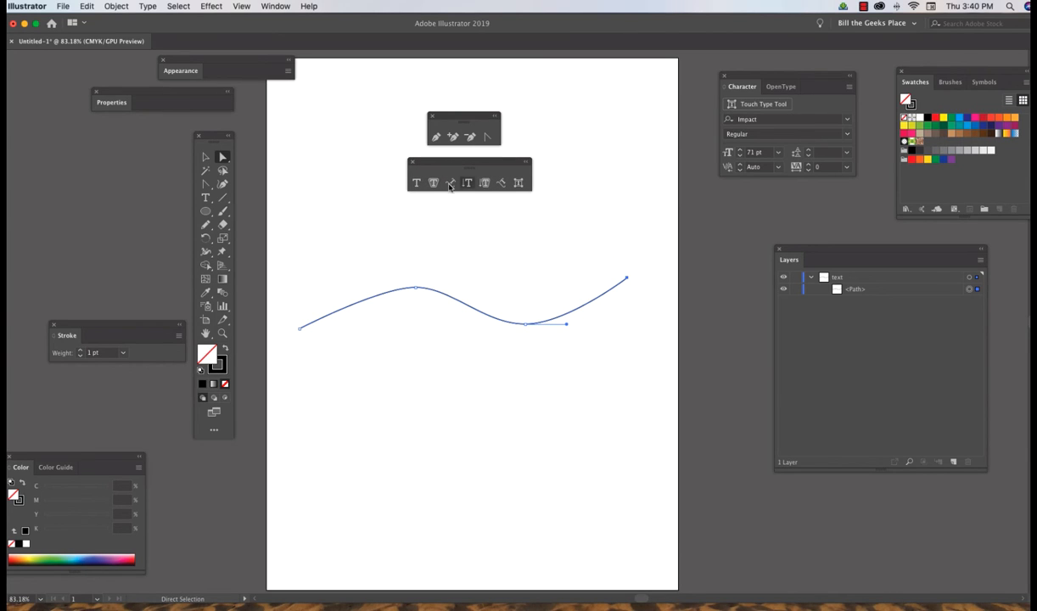
click(413, 164)
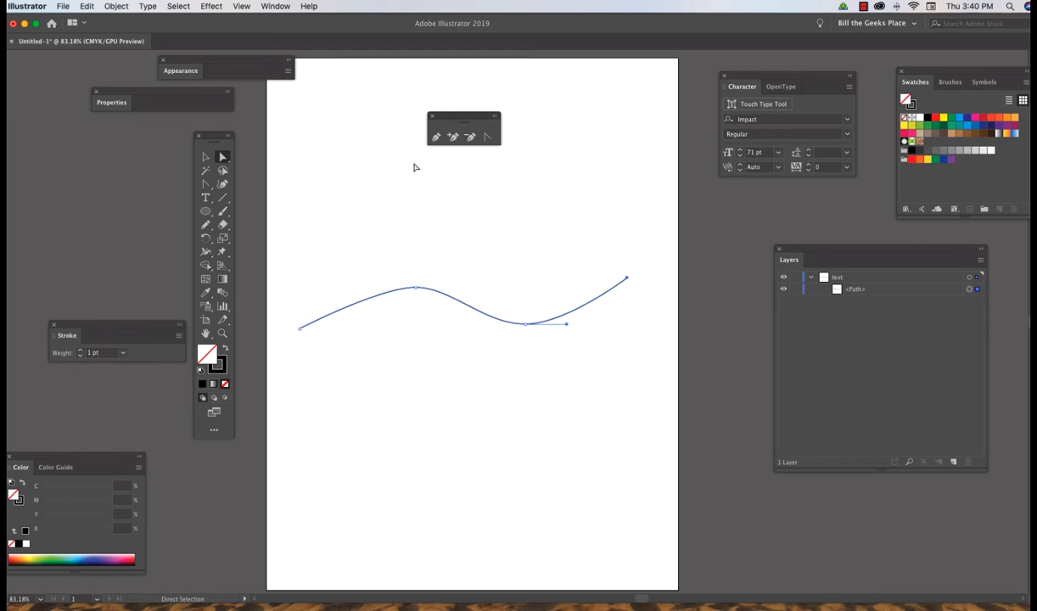
click(205, 200)
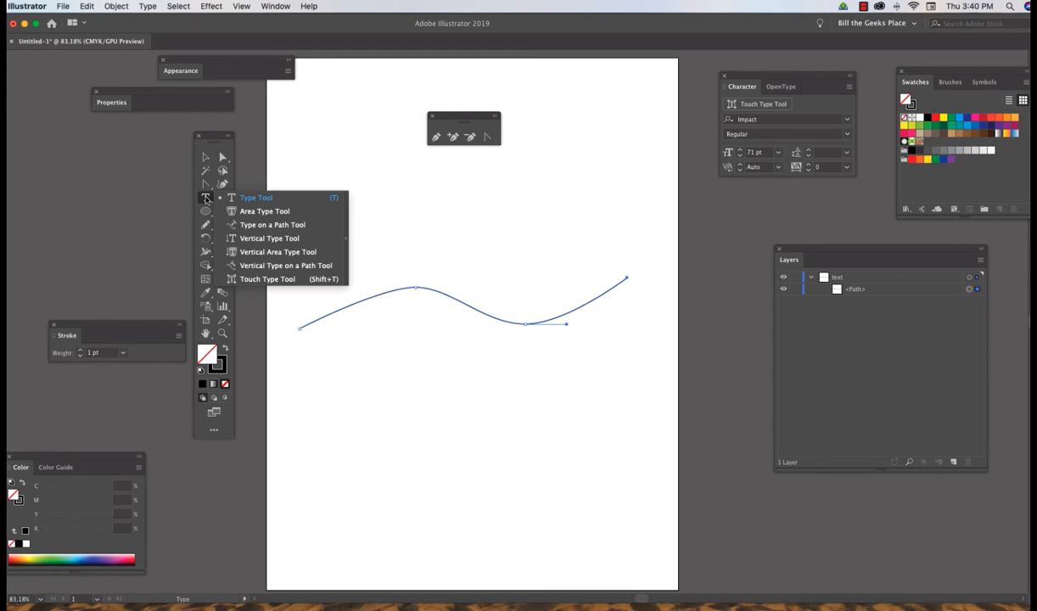
drag(206, 199, 344, 242)
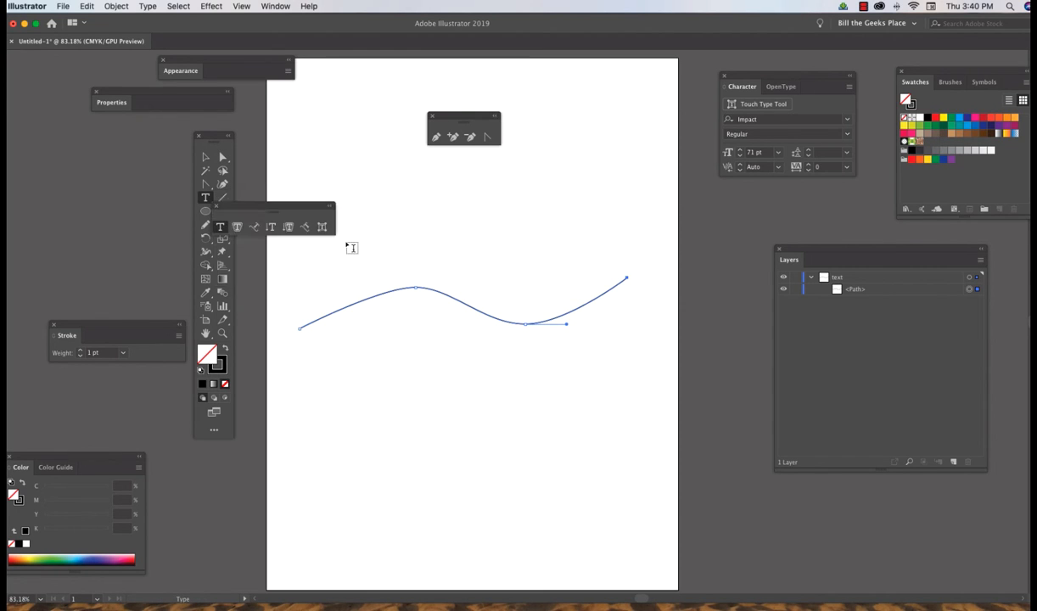
drag(287, 210, 477, 161)
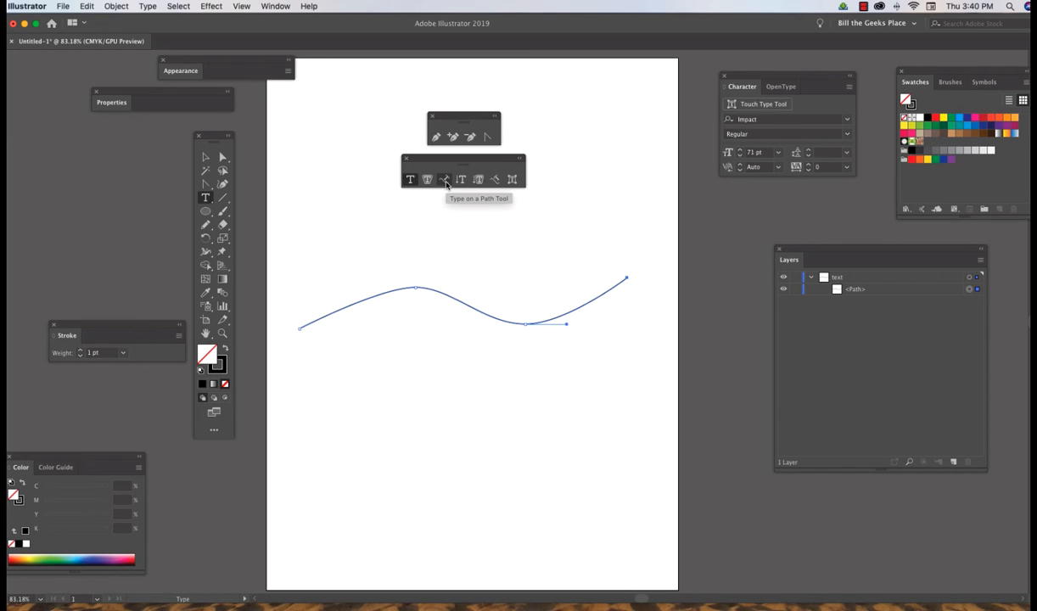
Add the text "Silly Billy's World" at 14 pt near the left end of the wave with the Type on a Path tool.
click(445, 180)
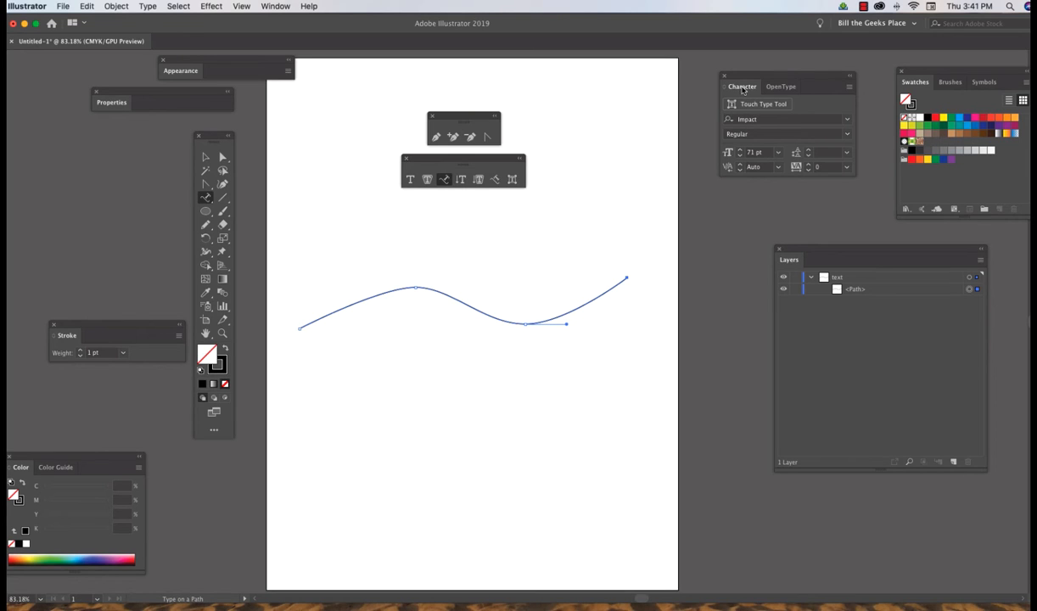
click(779, 153)
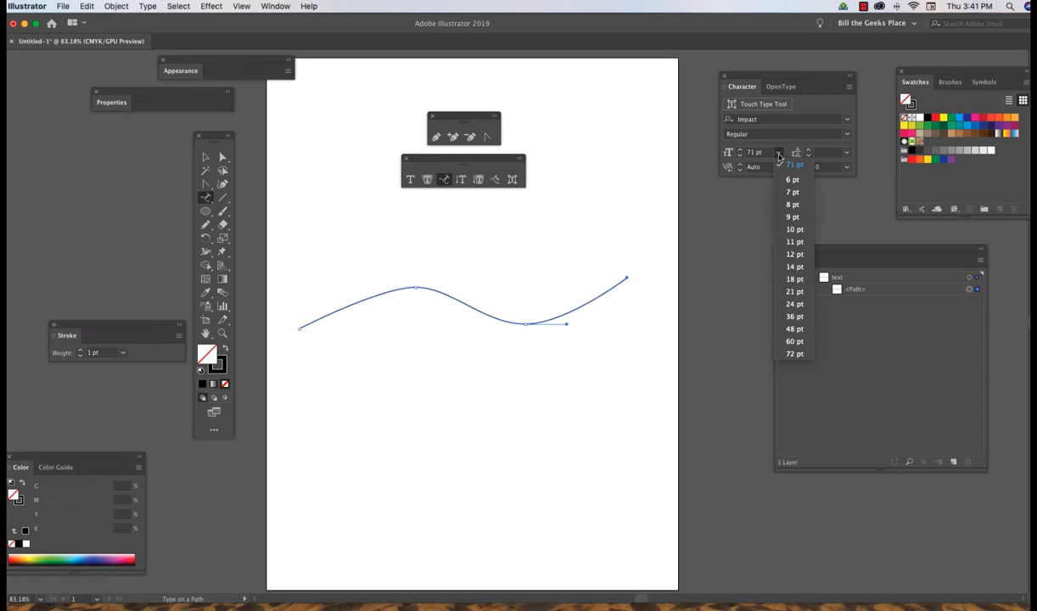
click(795, 267)
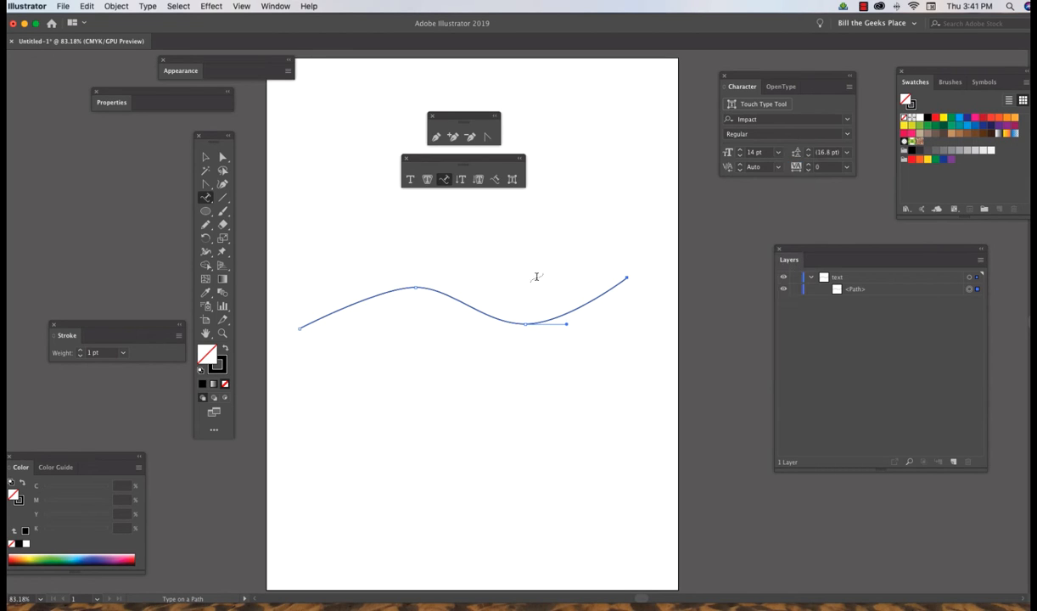
click(313, 319)
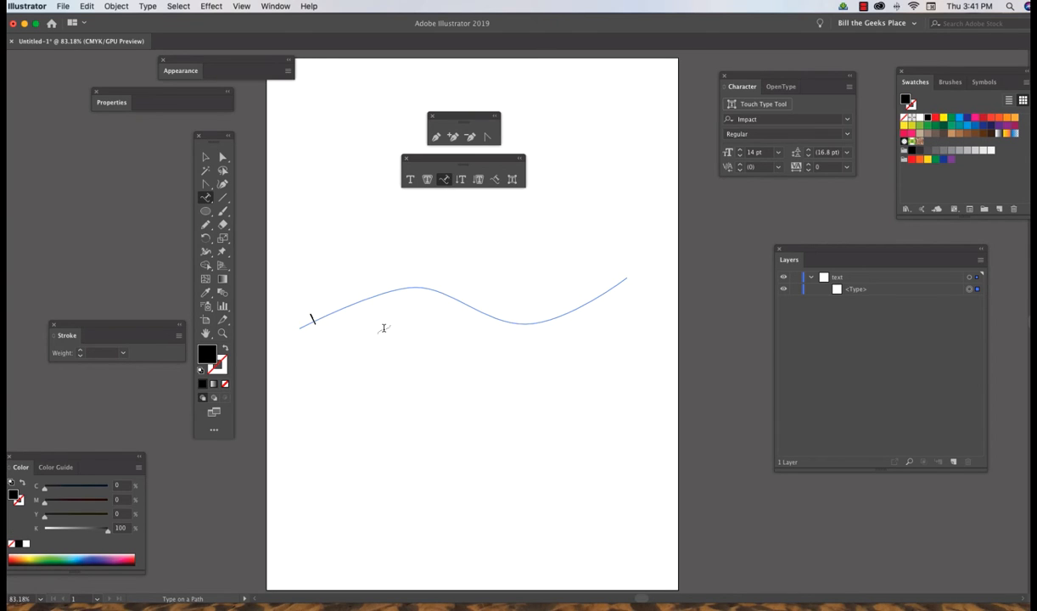
text(Silly Billy's World)
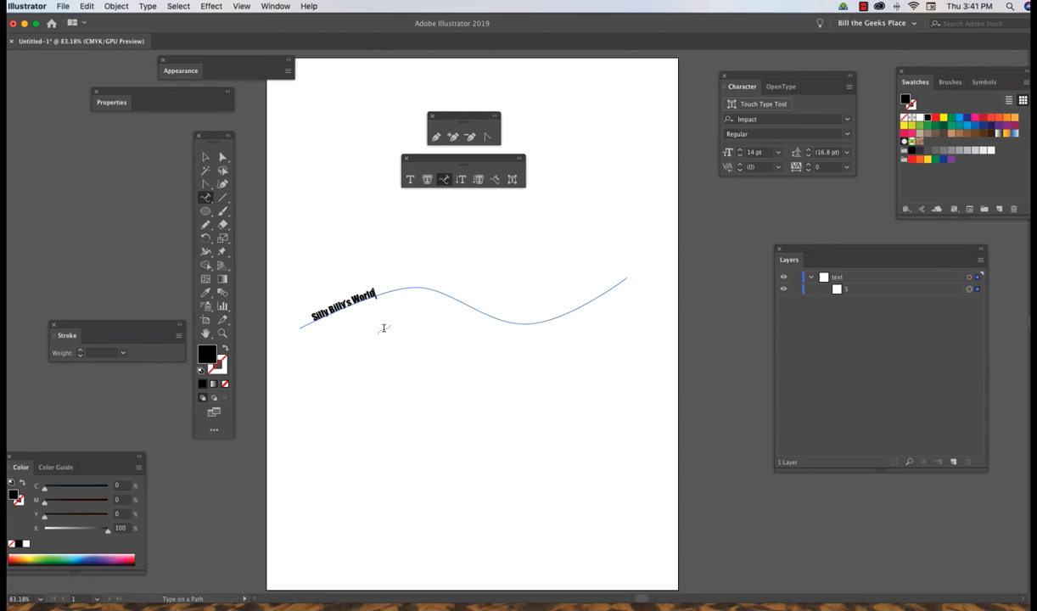
Select the path text and increase its font size to 65 pt so it fills the wave.
scroll(384, 328, down, 2)
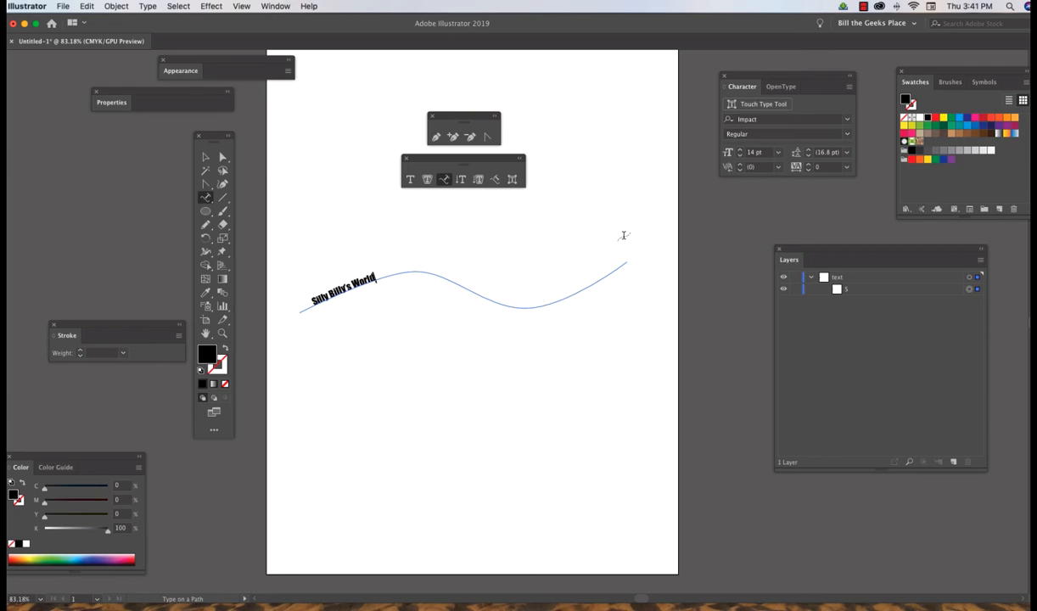
click(205, 158)
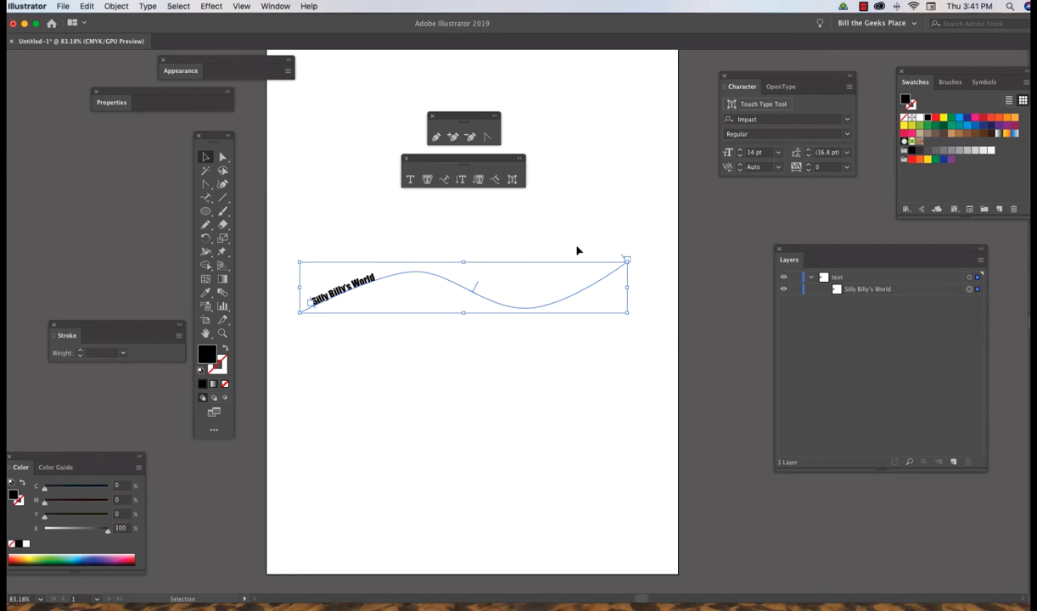
click(739, 151)
click(740, 151)
click(739, 152)
click(740, 151)
click(739, 151)
click(739, 151)
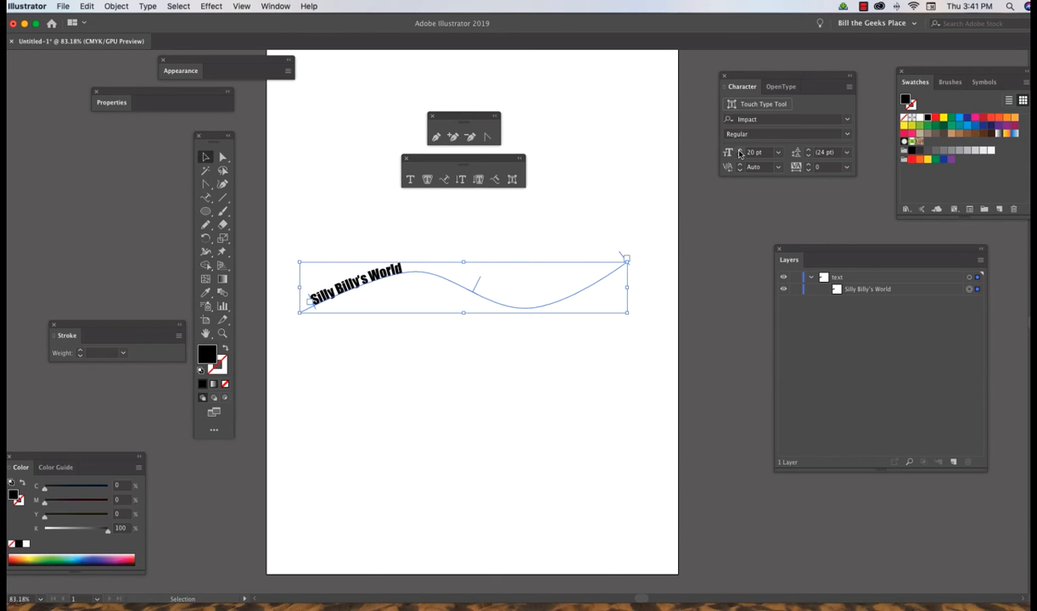
click(739, 152)
click(740, 151)
click(740, 151)
click(740, 151)
click(739, 151)
click(739, 152)
click(739, 151)
click(739, 151)
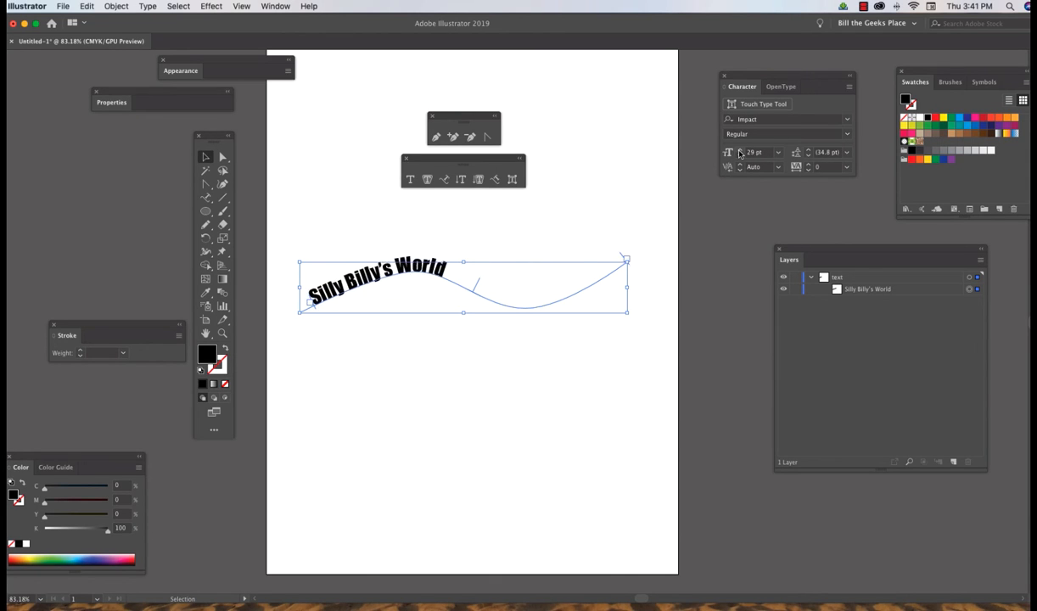
click(740, 151)
click(739, 151)
click(740, 152)
click(739, 151)
click(740, 151)
click(739, 151)
click(739, 151)
click(739, 151)
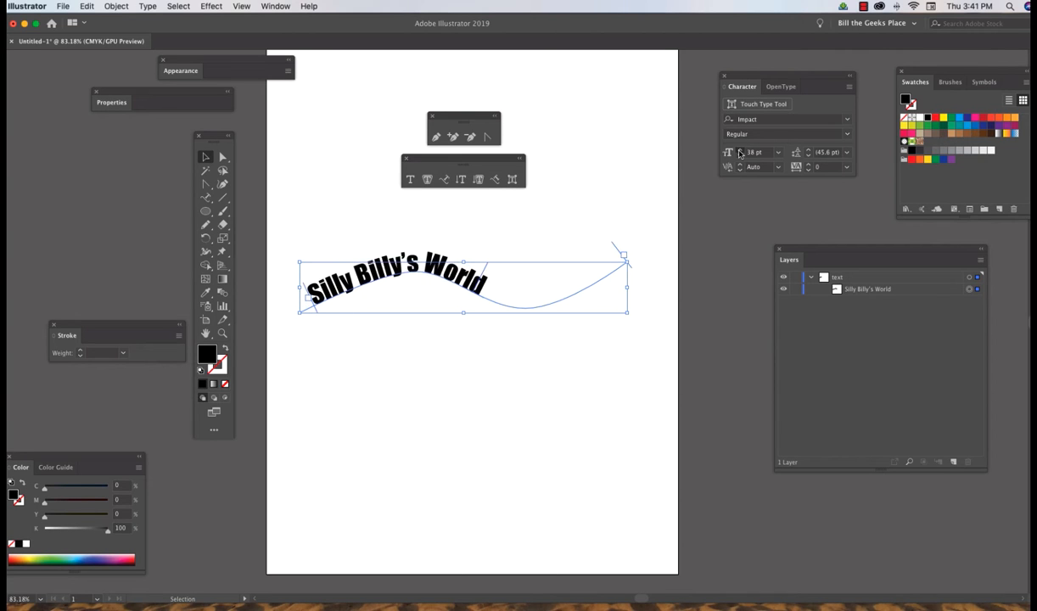
click(739, 151)
click(739, 151)
click(739, 151)
click(739, 151)
click(739, 151)
click(740, 151)
click(739, 151)
click(740, 151)
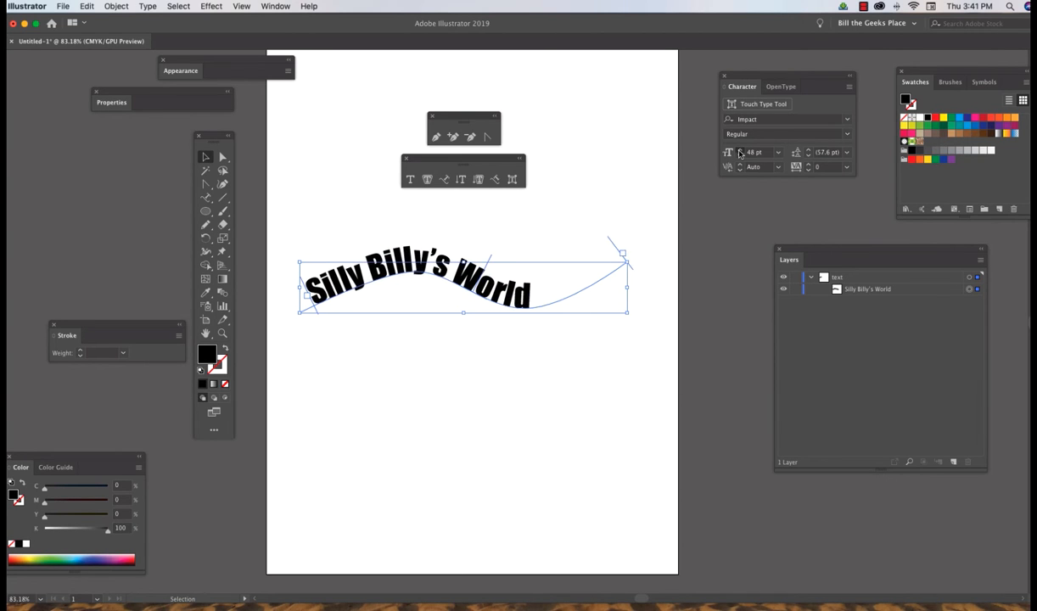
click(739, 151)
click(739, 151)
click(739, 151)
click(739, 151)
click(740, 151)
click(739, 151)
click(739, 151)
click(740, 151)
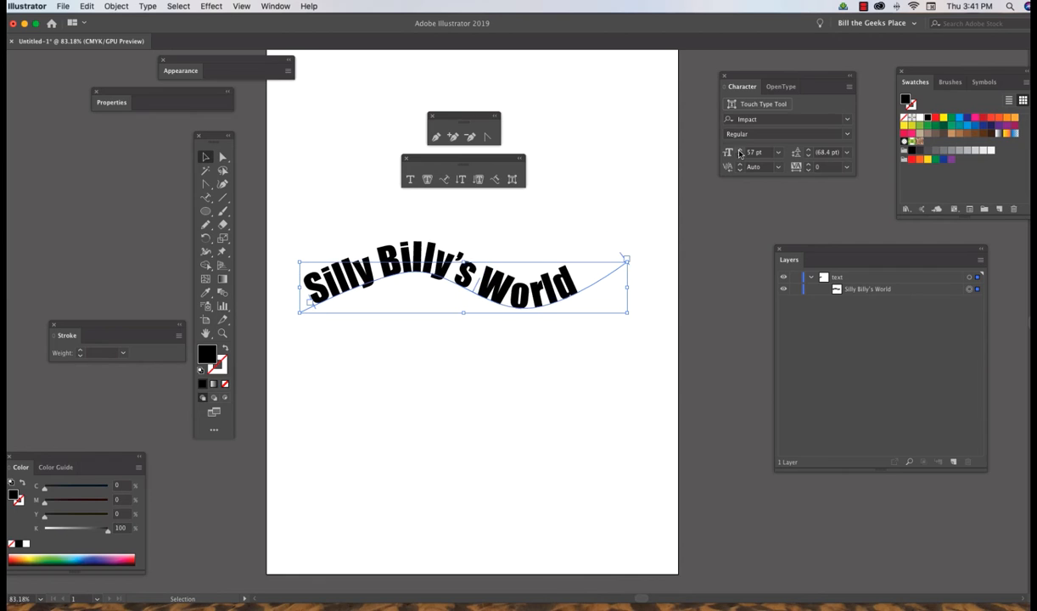
click(739, 151)
click(739, 151)
click(739, 151)
click(740, 151)
click(739, 151)
click(740, 151)
click(739, 151)
click(739, 151)
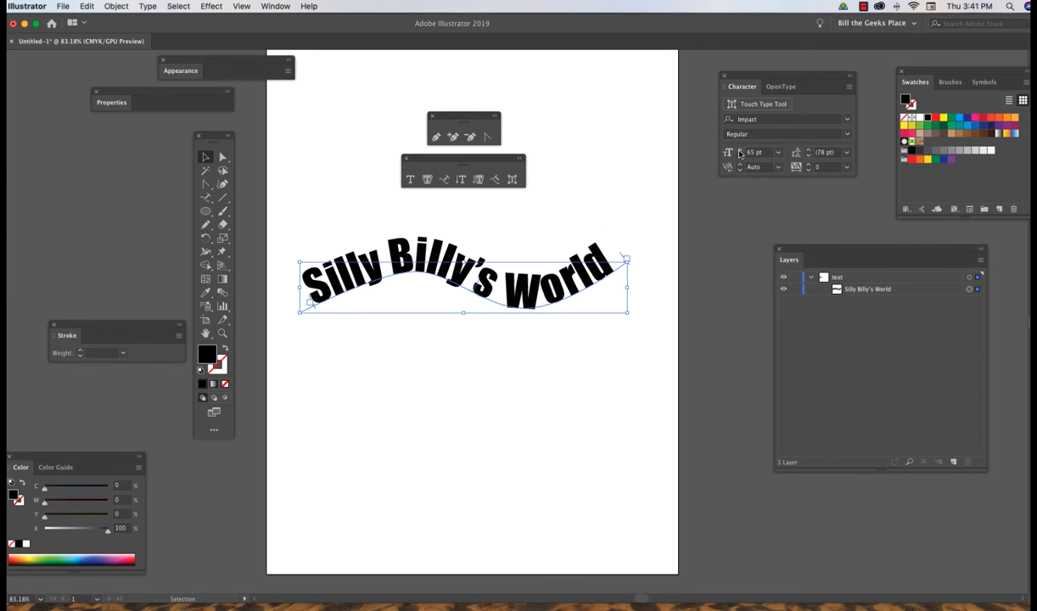
Increase the wave text's font size to 66 pt and nudge the text slightly upward.
click(740, 151)
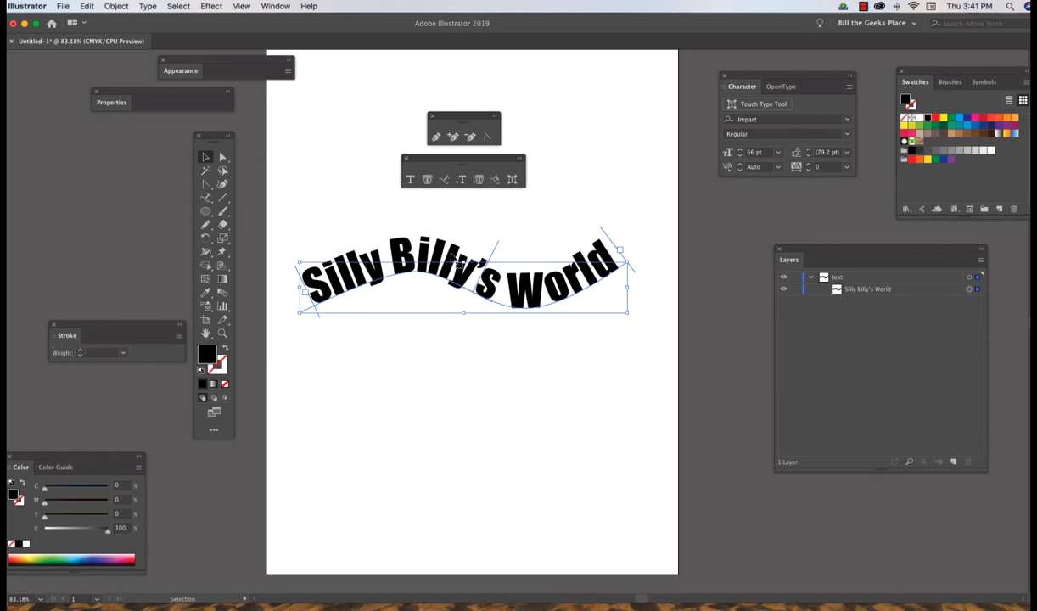
drag(462, 255, 466, 246)
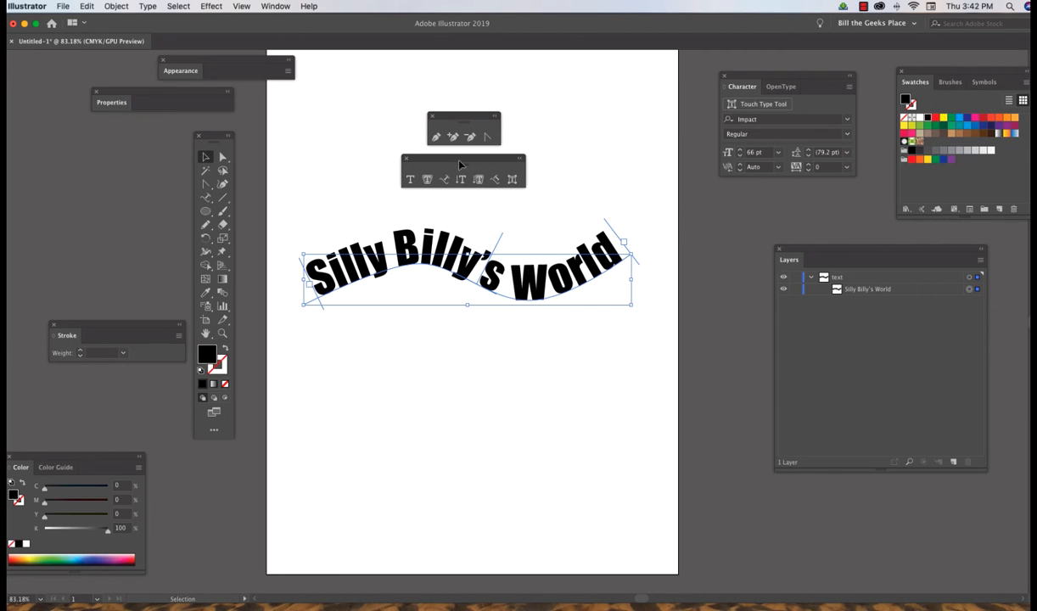
Lower the Layers panel and park the floating Type and Pen toolbars above it, off the artboard.
drag(795, 258, 798, 388)
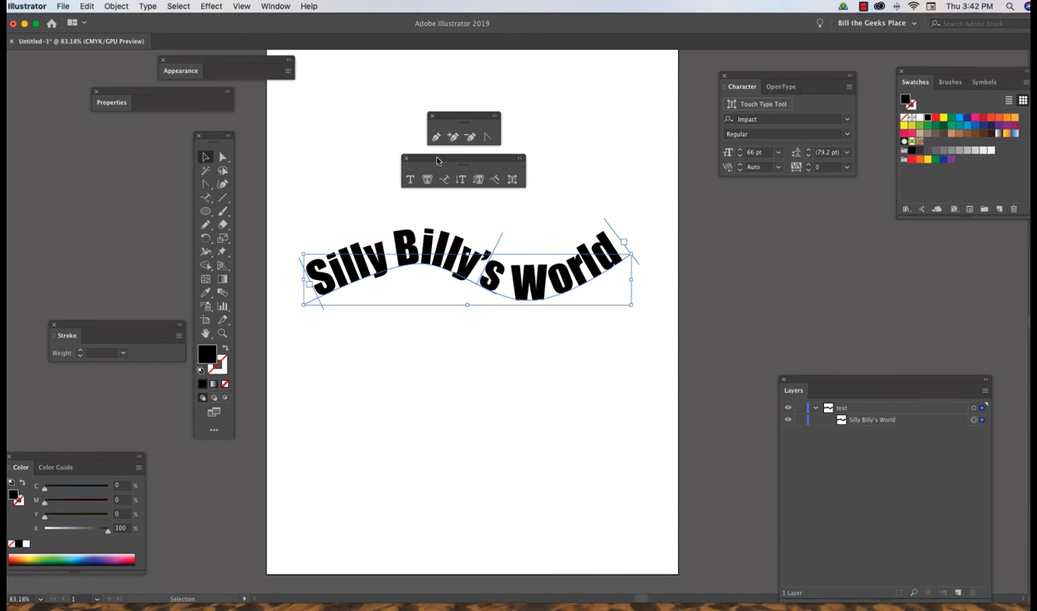
drag(437, 160, 804, 262)
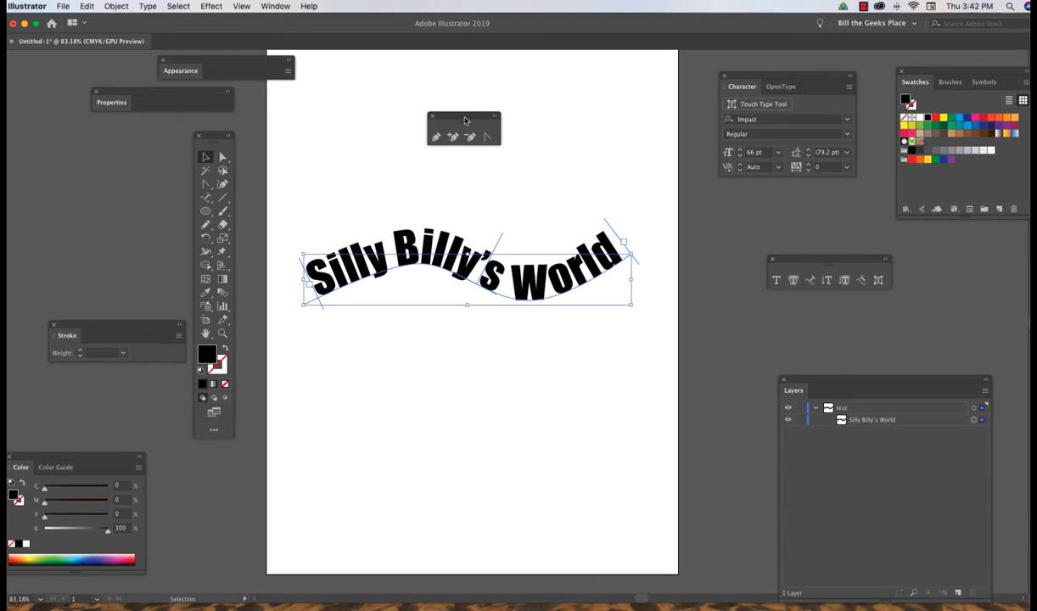
drag(465, 120, 832, 337)
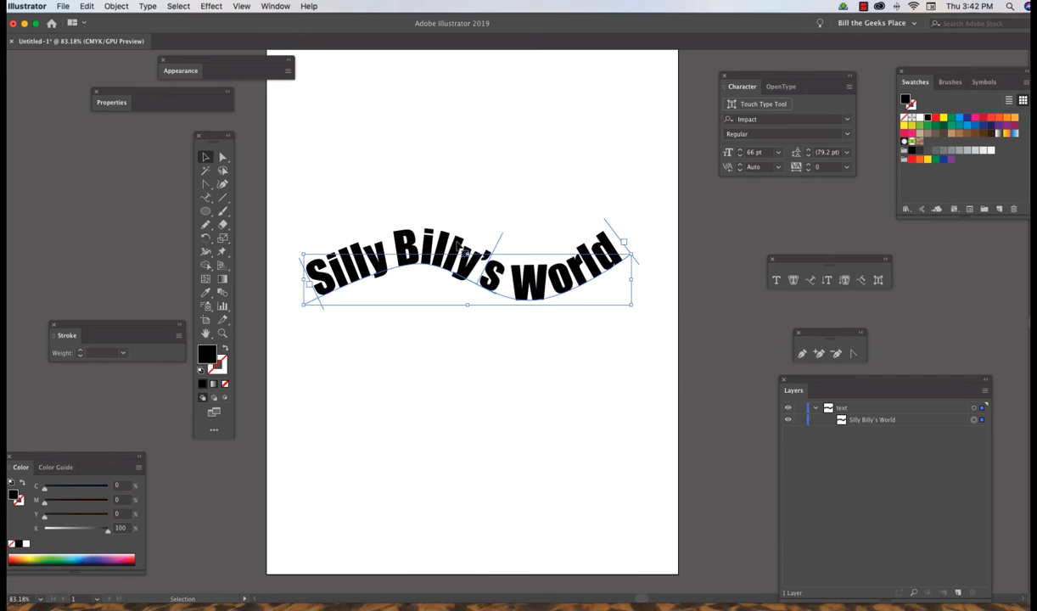
Move the wave text "Silly Billy's World" up near the top edge of the artboard and deselect it.
drag(460, 246, 456, 100)
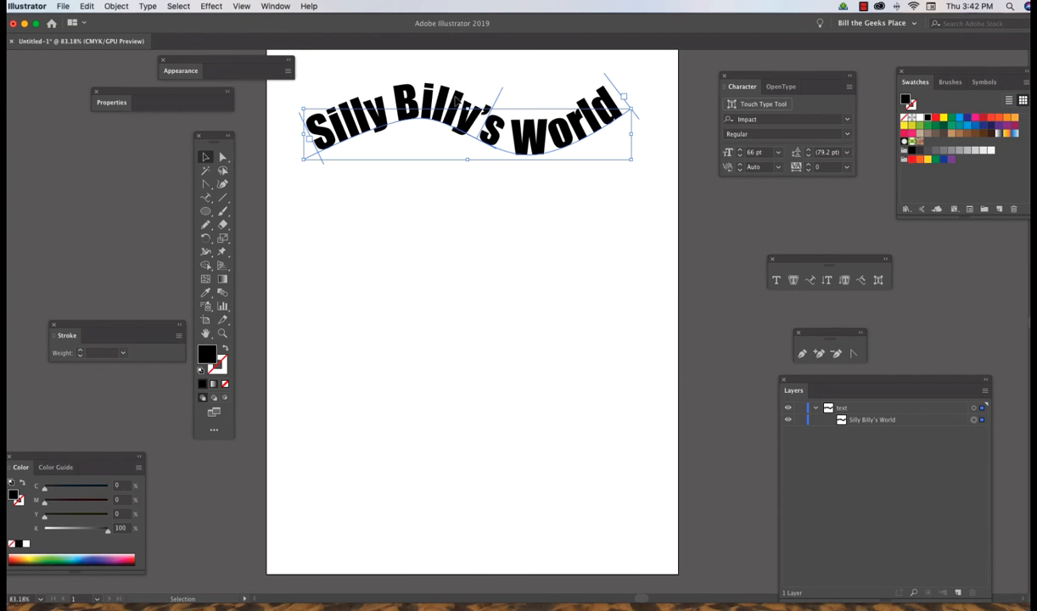
drag(458, 101, 459, 97)
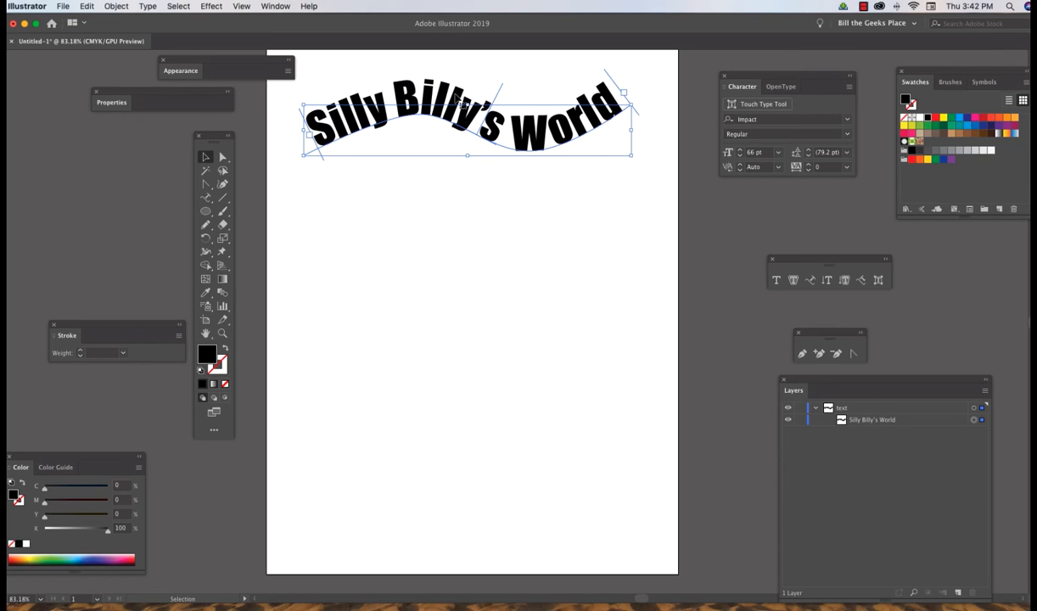
click(671, 281)
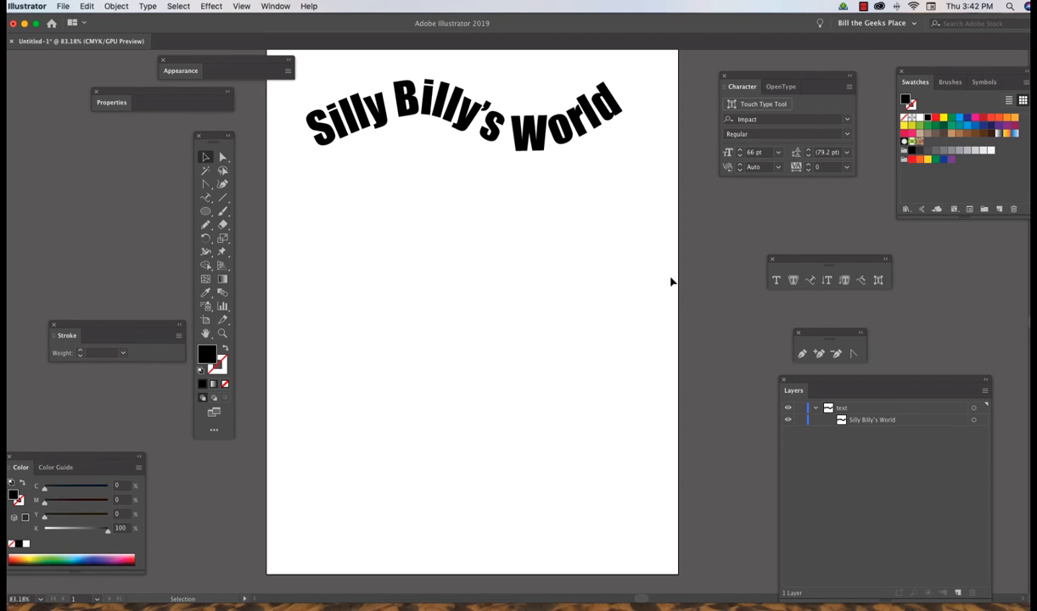
Draw a circle with no fill and a 1 pt black stroke using the Ellipse tool, and position it centrally below the wave text.
click(205, 212)
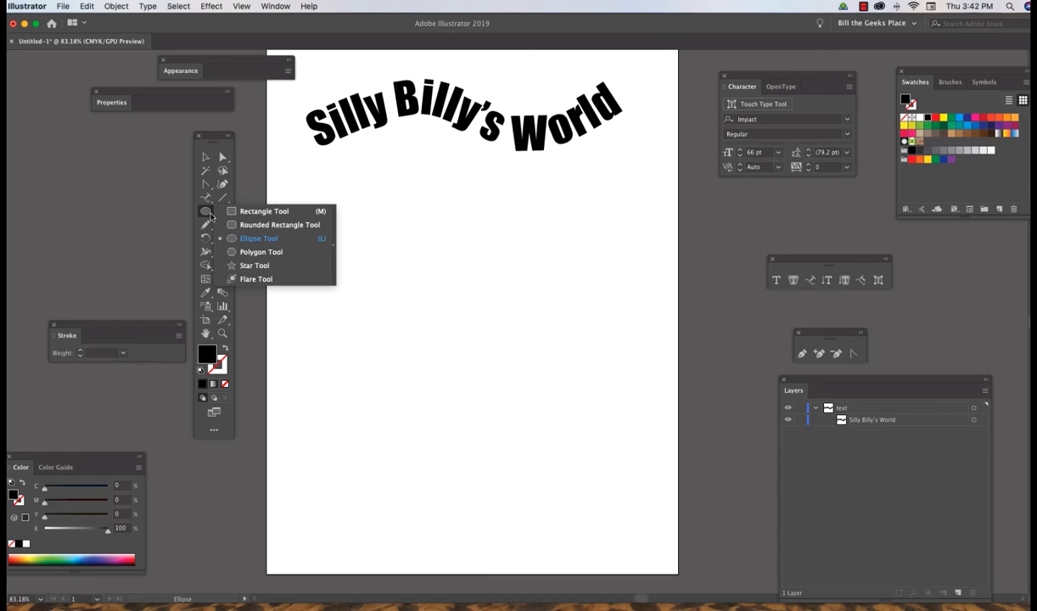
click(242, 241)
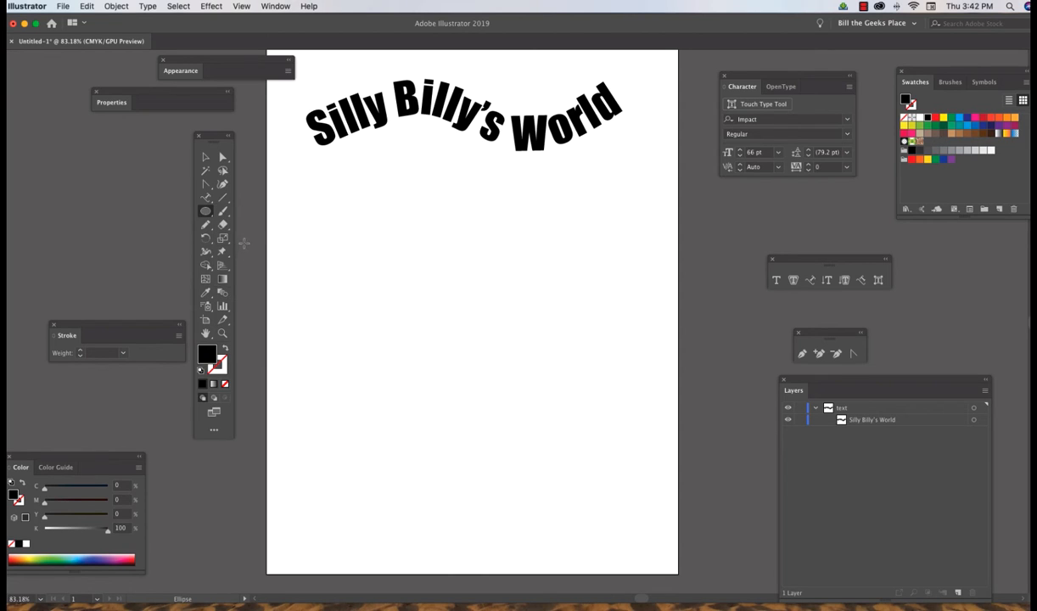
click(224, 349)
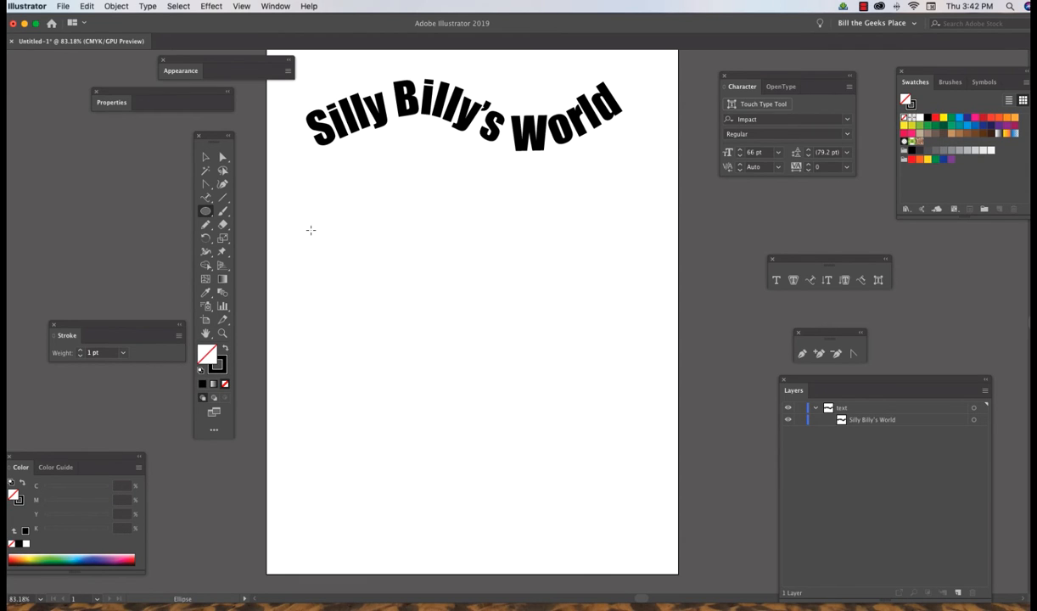
drag(310, 230, 514, 426)
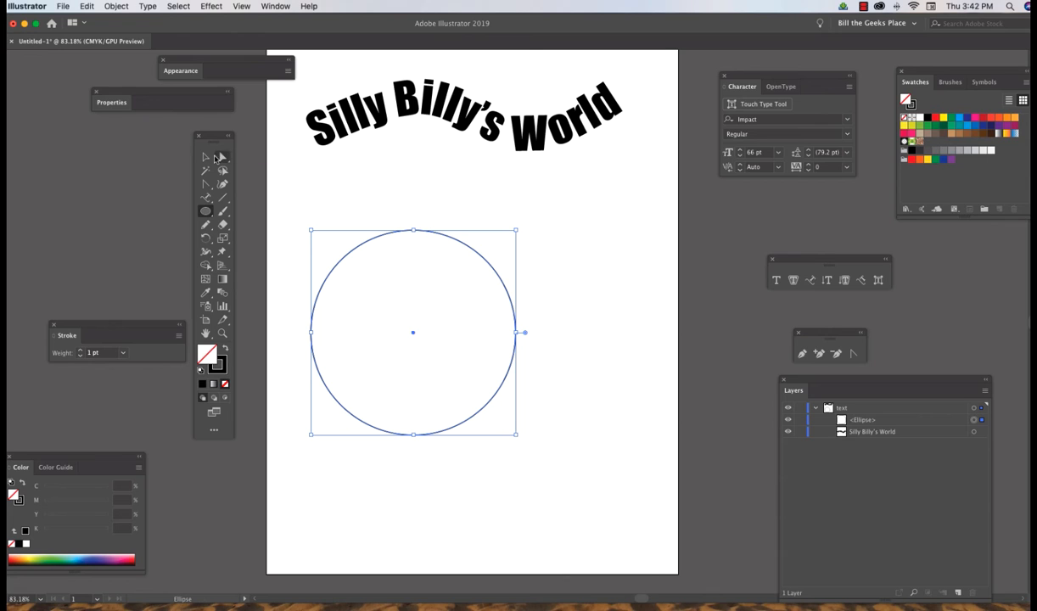
click(206, 157)
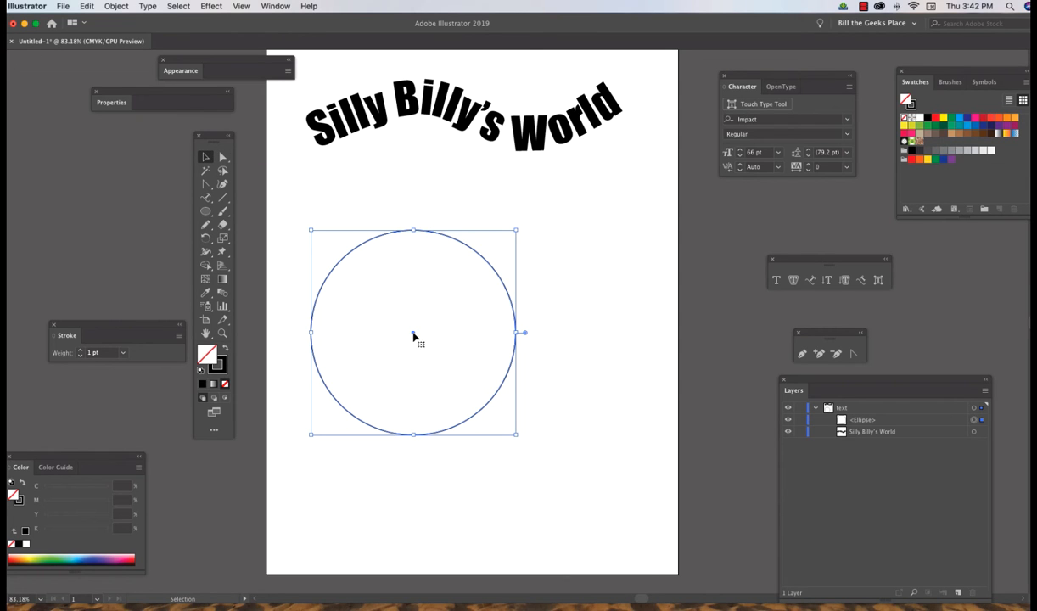
drag(413, 335, 453, 314)
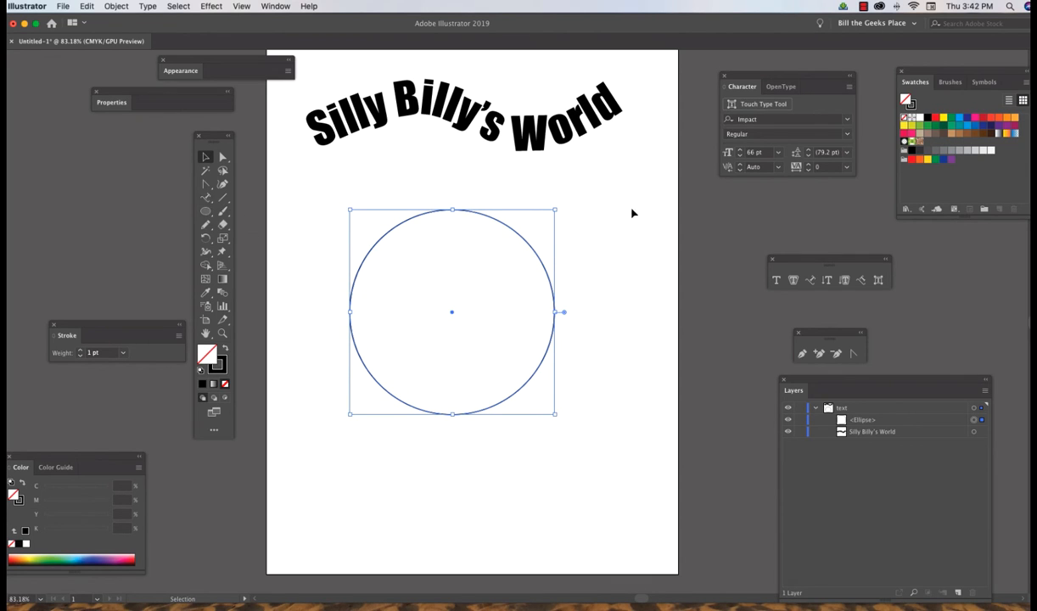
Add the text "Happy New Year" in 45 pt Impact along the upper left of the circle with the Type on a Path tool.
click(206, 199)
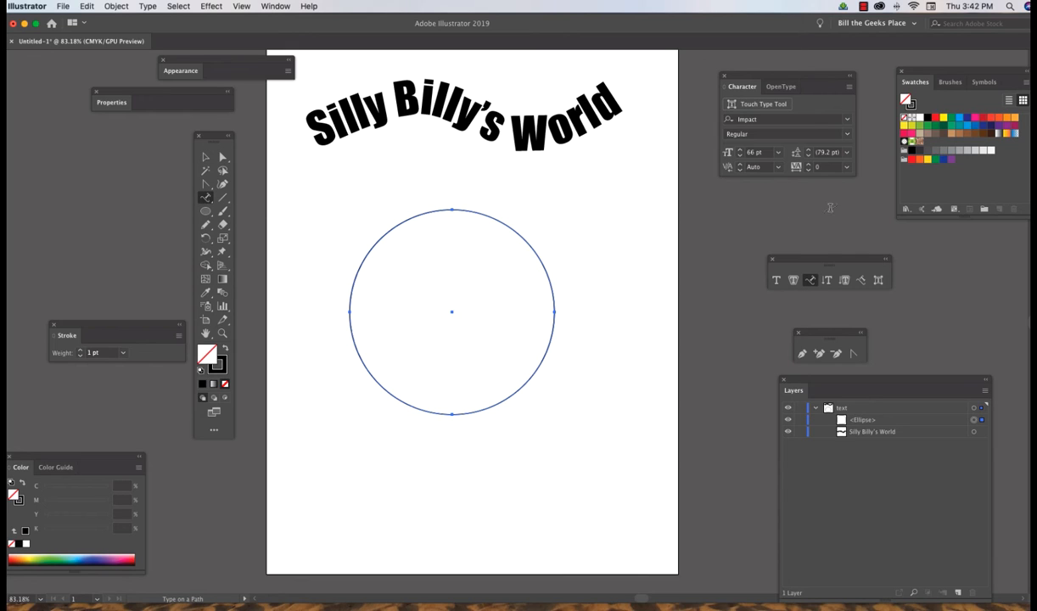
click(740, 157)
click(740, 157)
click(740, 157)
click(740, 157)
click(357, 273)
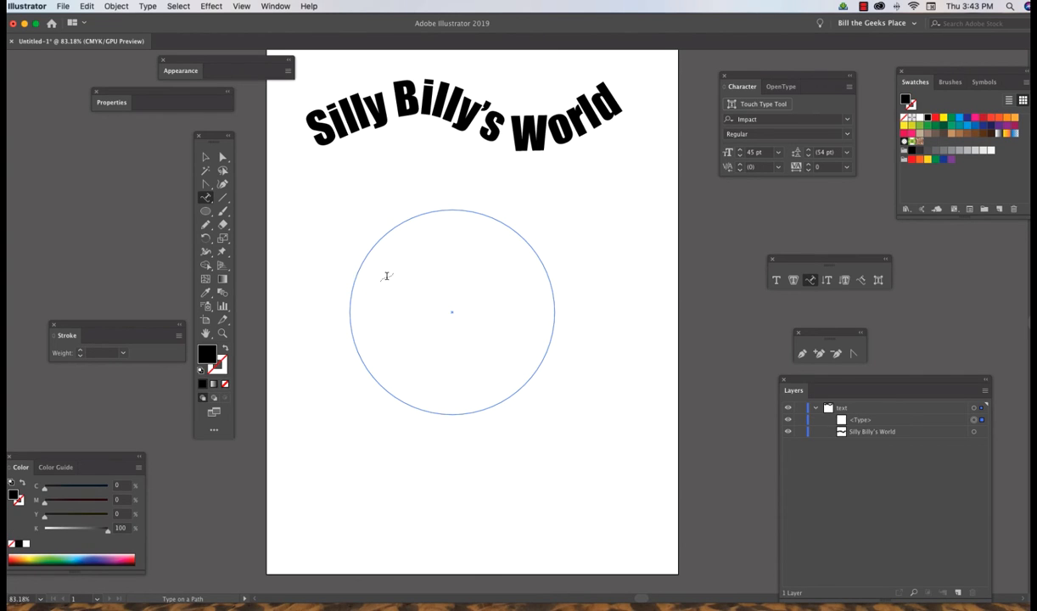
text(Haapy)
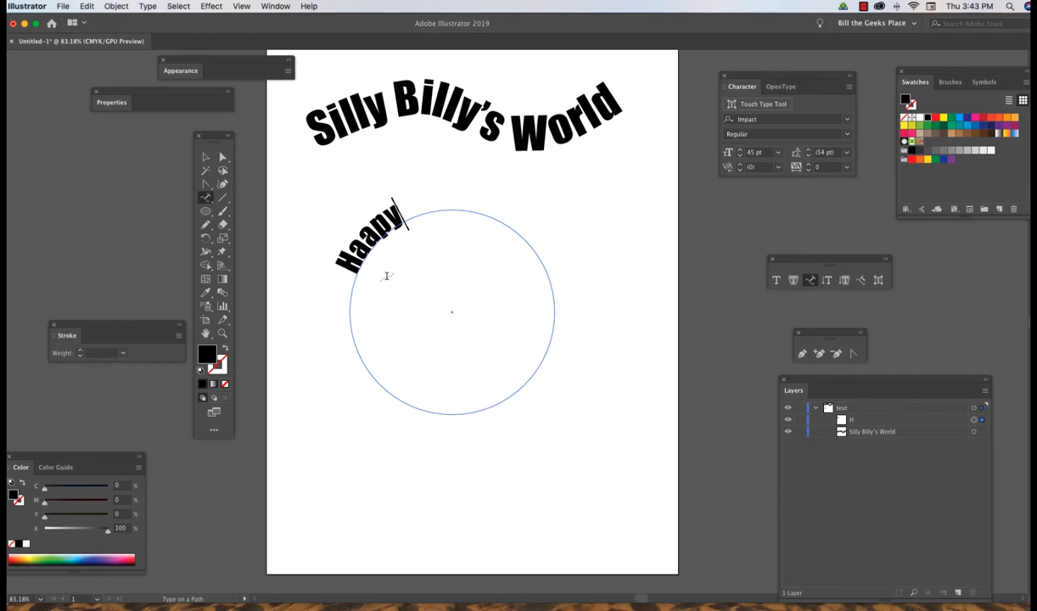
key(BackSpace)
key(BackSpace)
key(BackSpace)
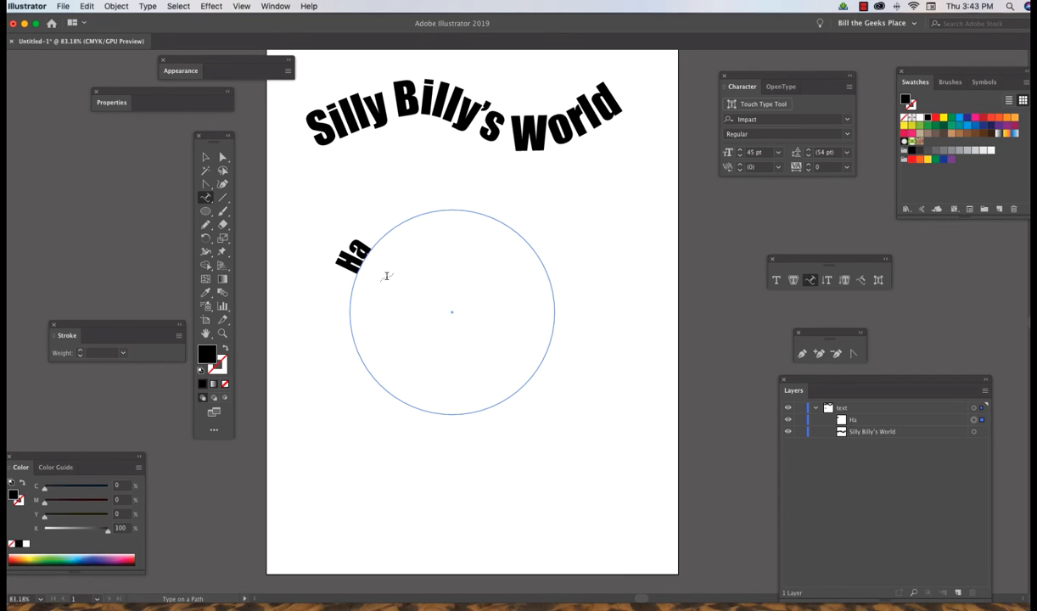
text(ppy N)
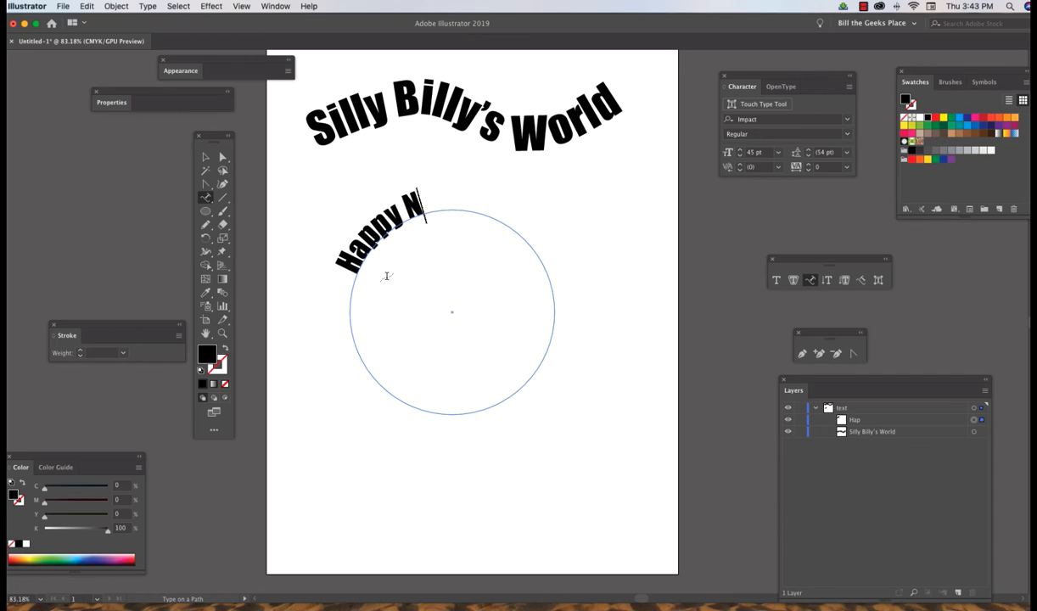
text(ew Year)
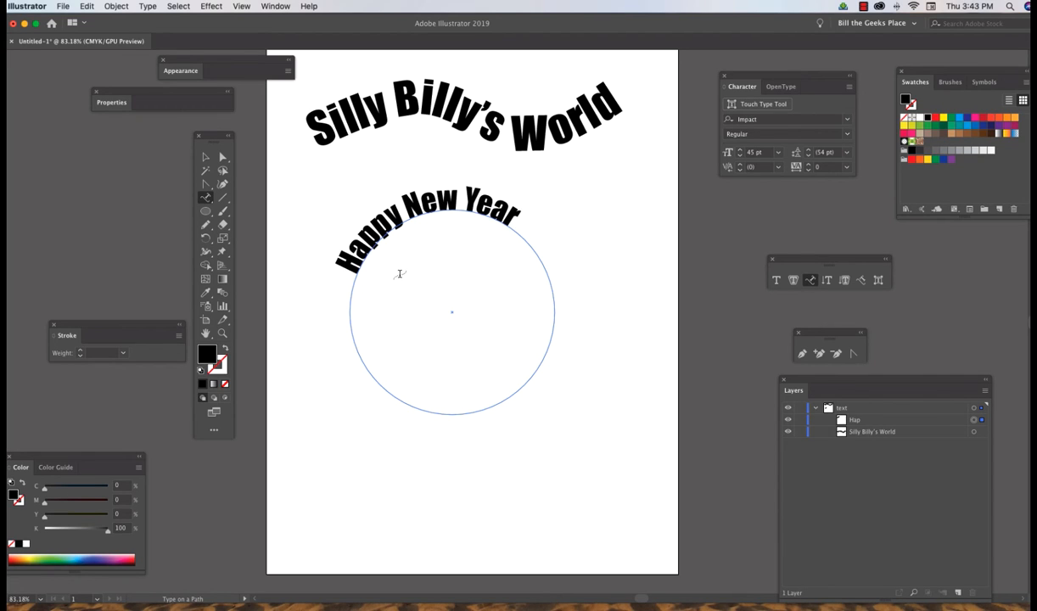
Select the circle text "Happy New Year" and increase its font size to 63 pt.
click(205, 158)
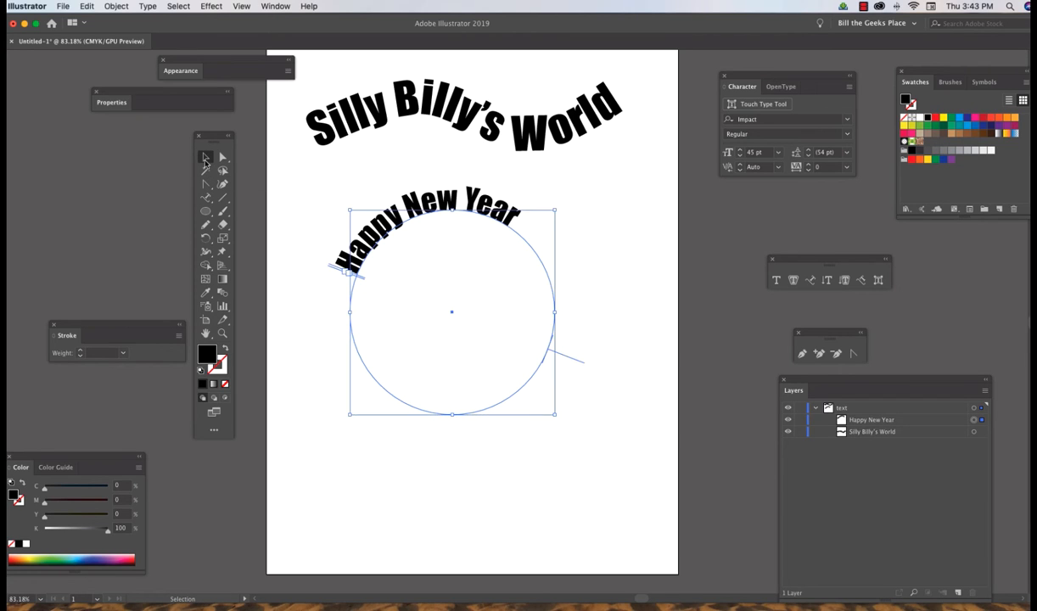
click(740, 149)
click(740, 150)
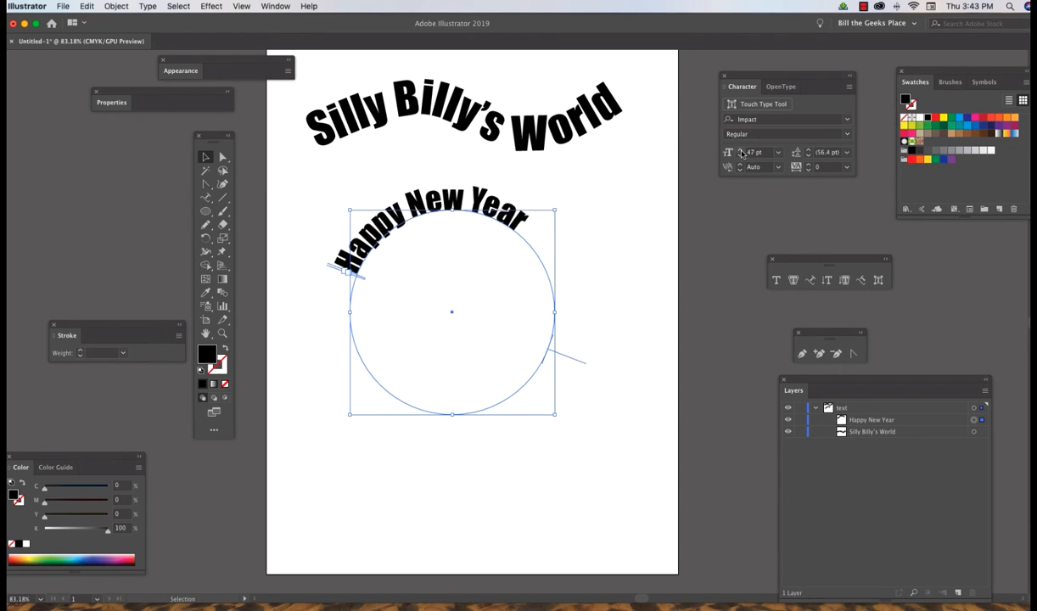
click(740, 150)
click(741, 149)
click(740, 150)
click(740, 149)
click(740, 149)
click(740, 150)
click(741, 149)
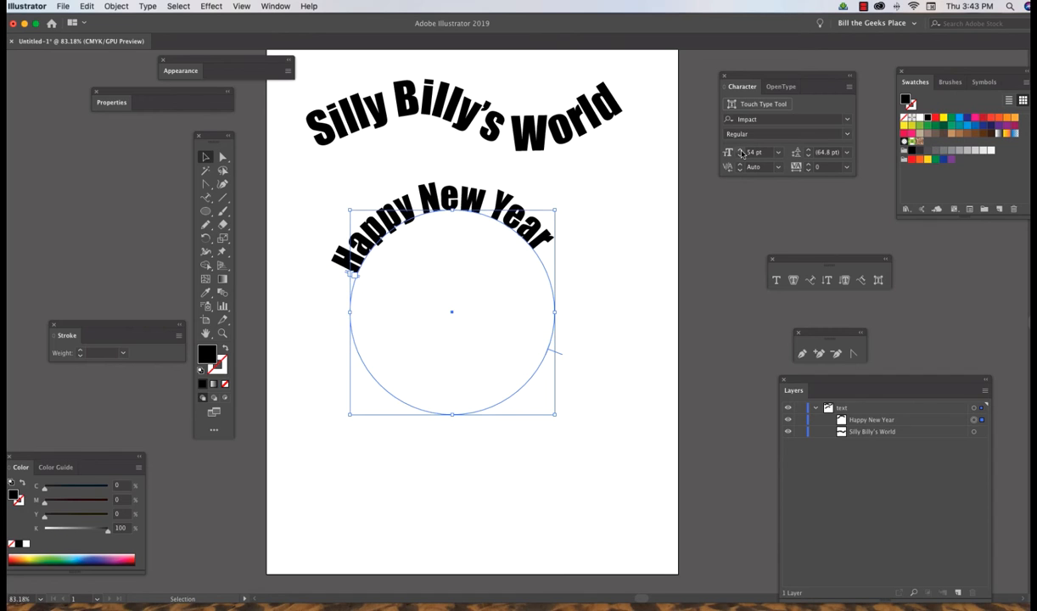
click(740, 150)
click(740, 150)
click(741, 150)
click(741, 150)
click(741, 150)
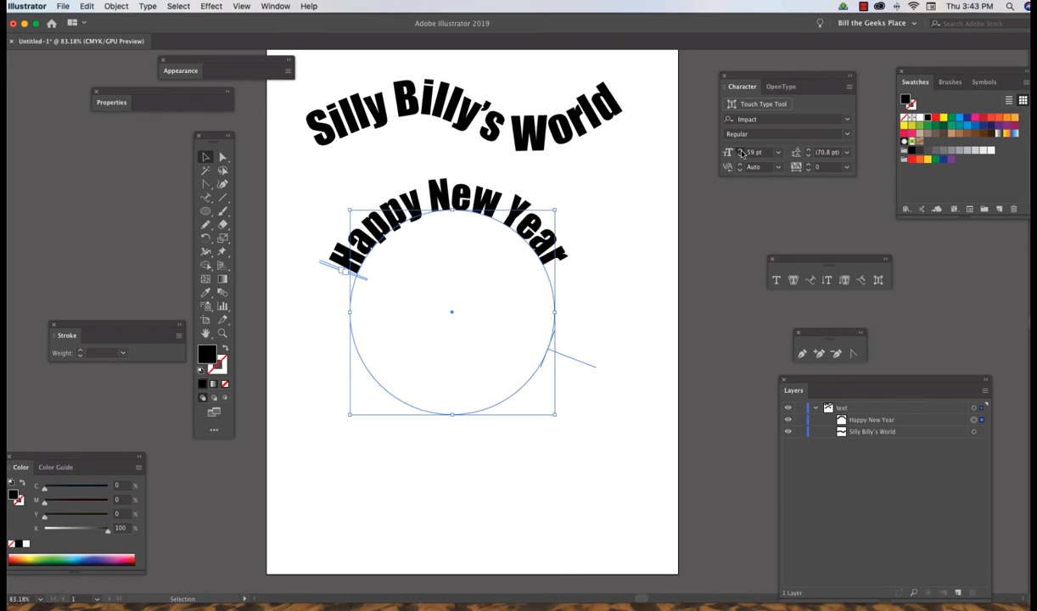
click(740, 149)
click(740, 150)
click(741, 149)
click(740, 149)
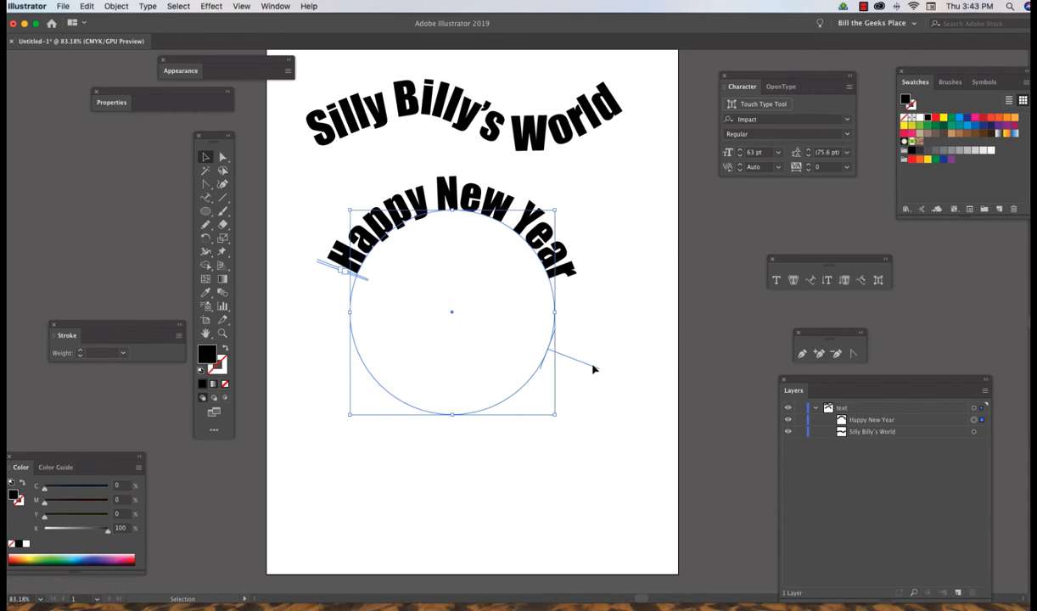
Try sliding the "Happy New Year" text along the circle, undo that move, and shift the text slightly counterclockwise to centre it over the top.
mouse_move(594, 369)
mouse_down()
mouse_move(599, 352)
mouse_move(601, 365)
mouse_up()
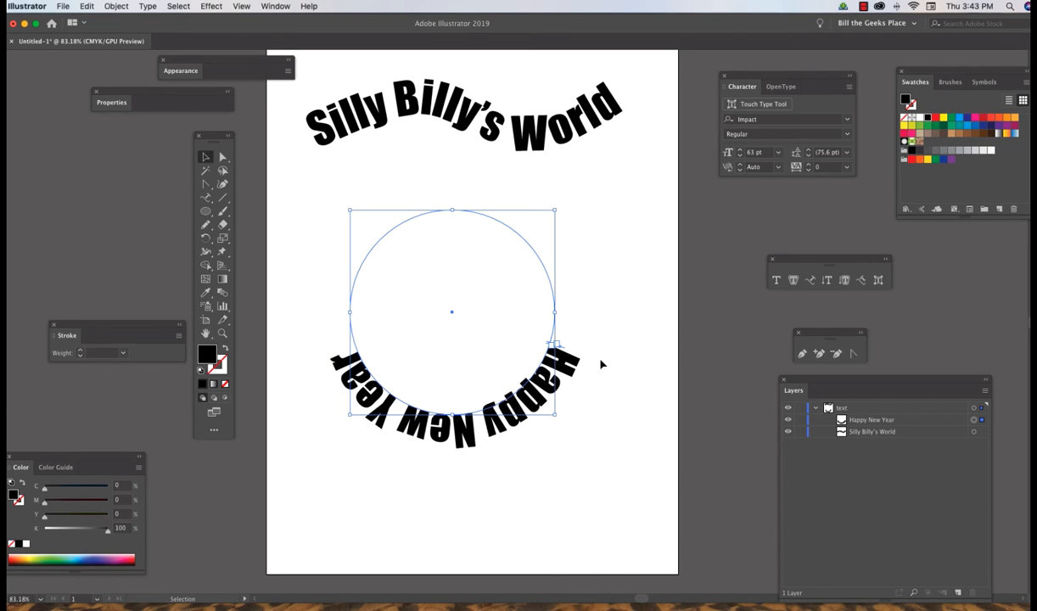
key(super+z)
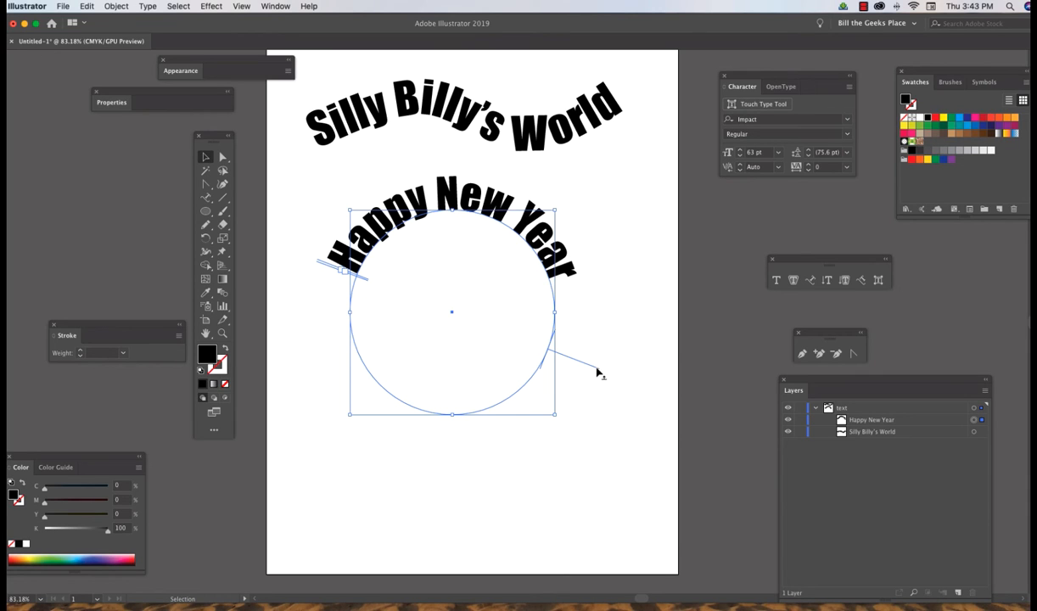
drag(598, 371, 598, 370)
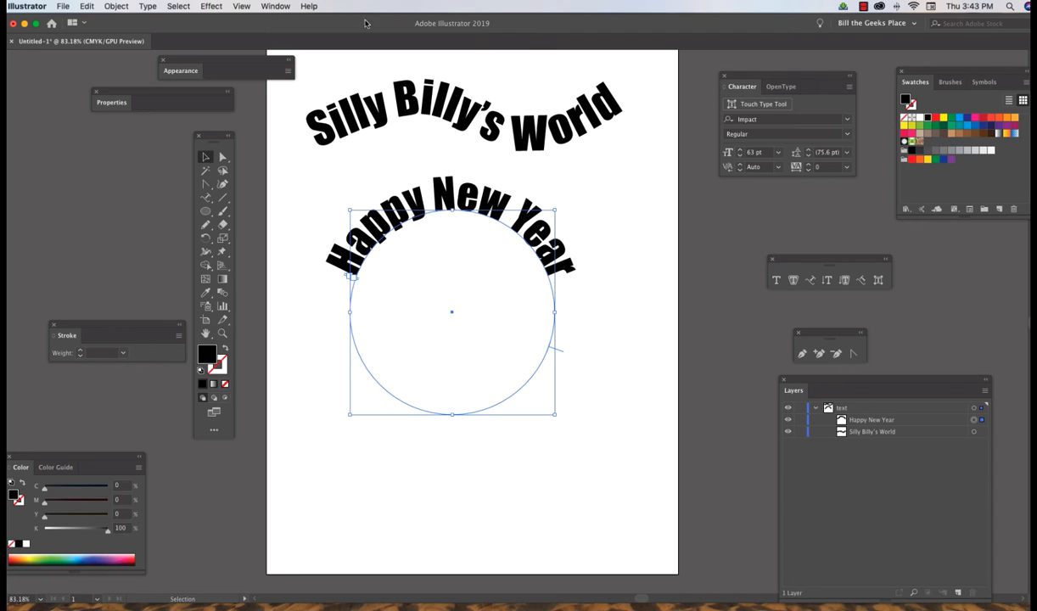
Show the rulers and place a horizontal guide at the lower ends of the "Happy New Year" arc.
click(243, 7)
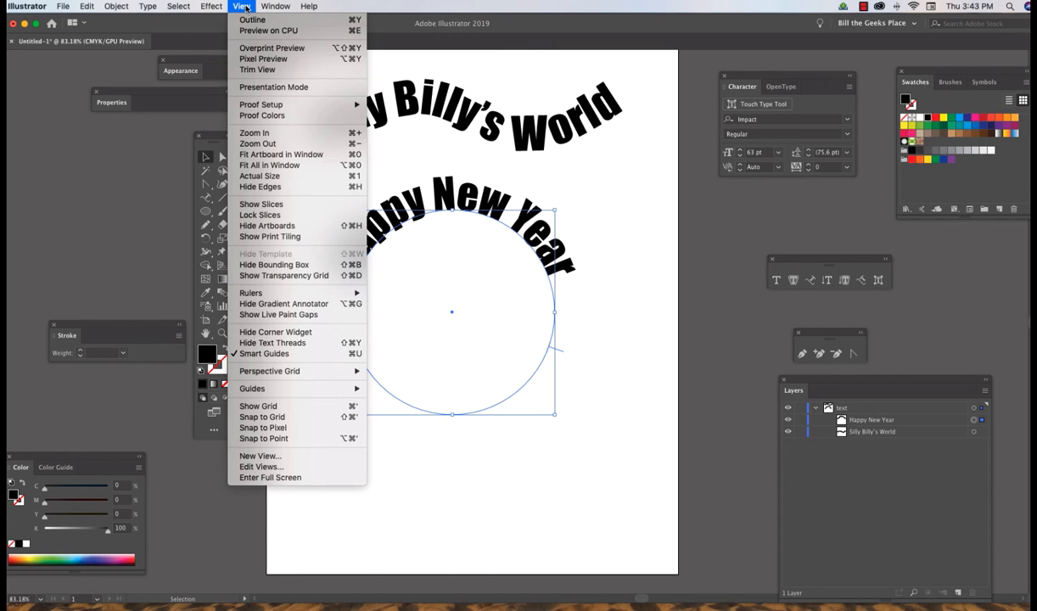
mouse_move(262, 292)
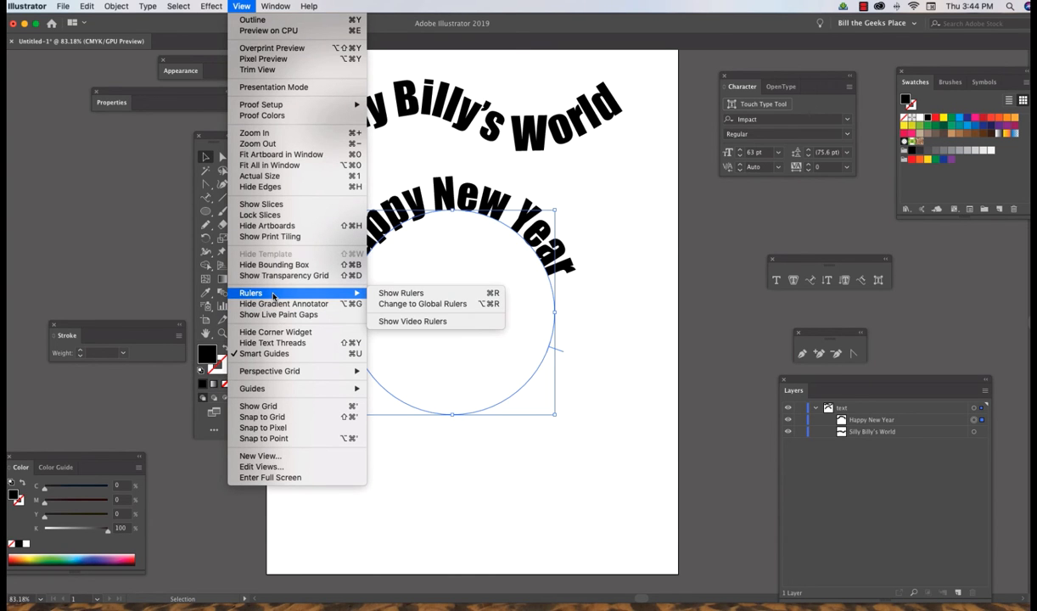
click(396, 293)
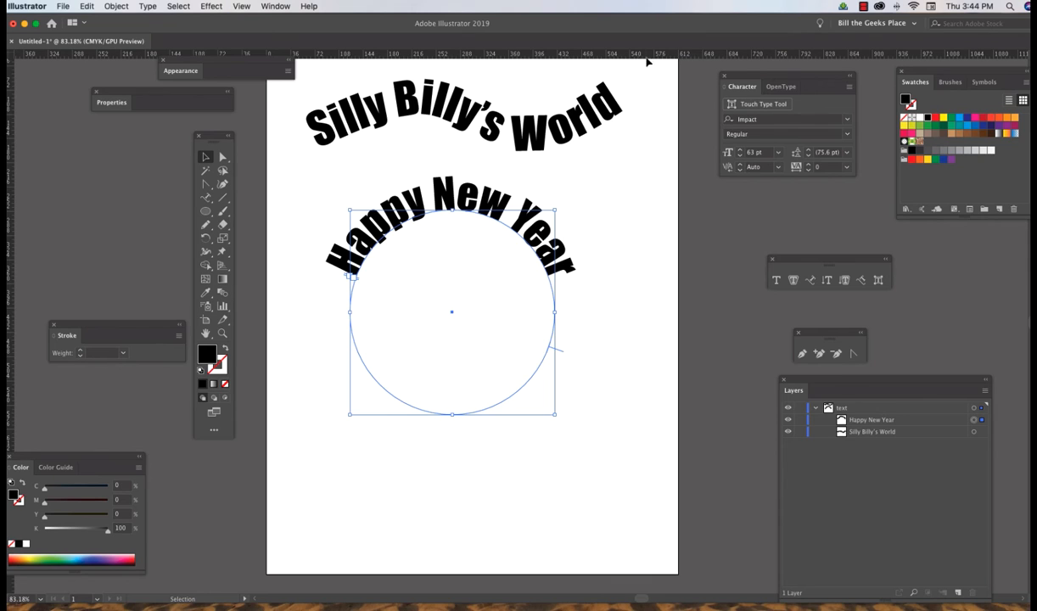
drag(647, 62, 619, 278)
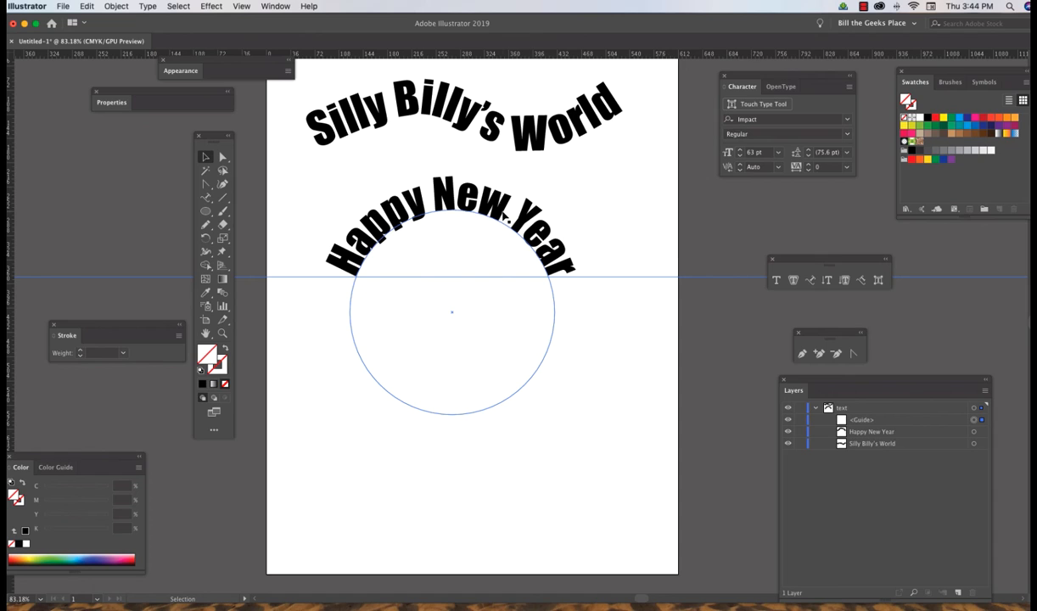
Move the wave text off the artboard to the right and duplicate the "Happy New Year" circle text, with one above the other.
click(504, 214)
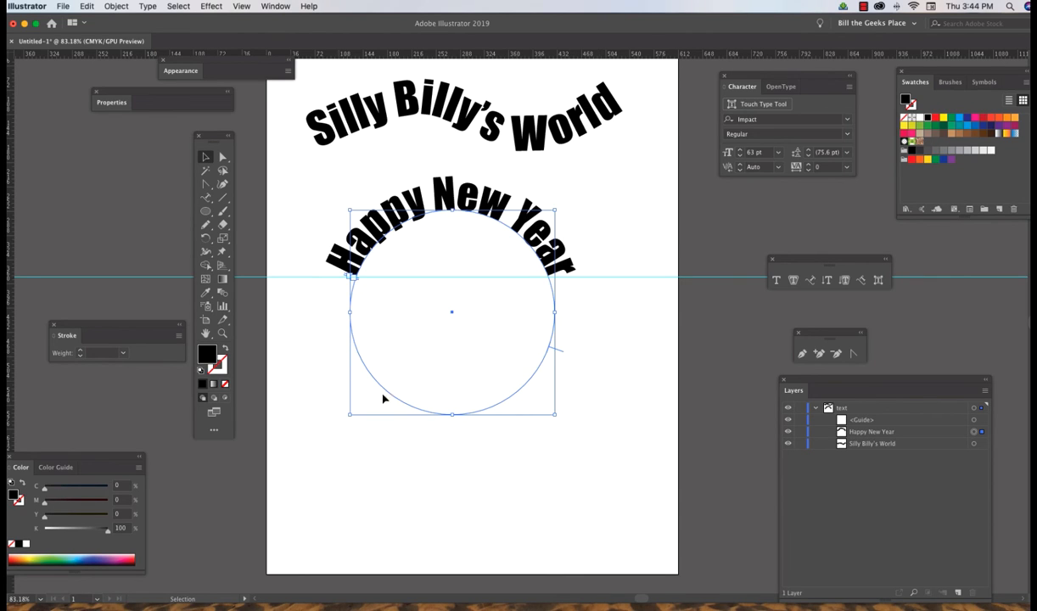
scroll(572, 408, right, 1)
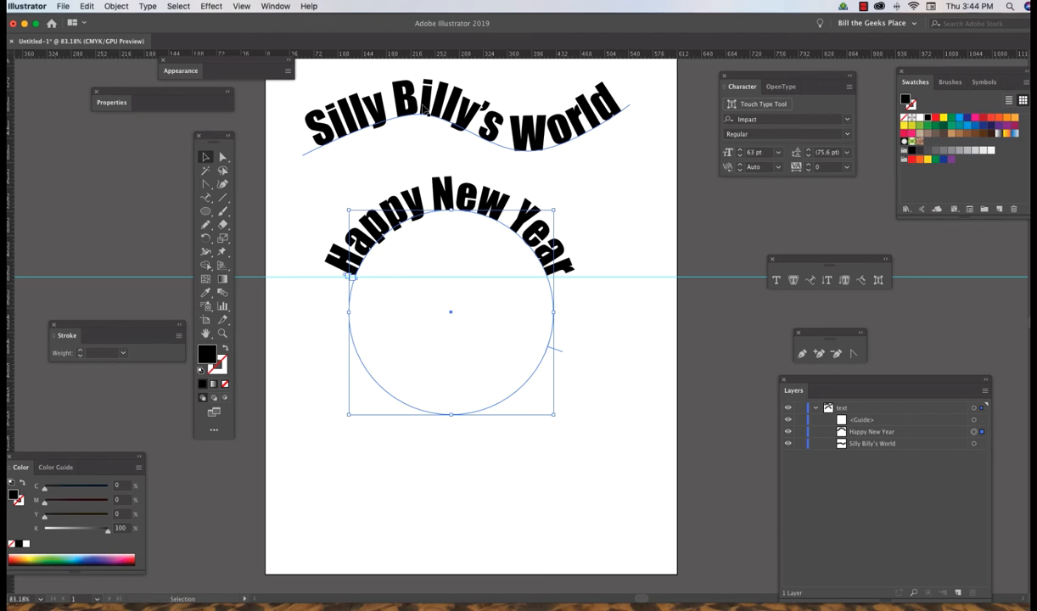
drag(424, 106, 889, 233)
drag(522, 220, 507, 253)
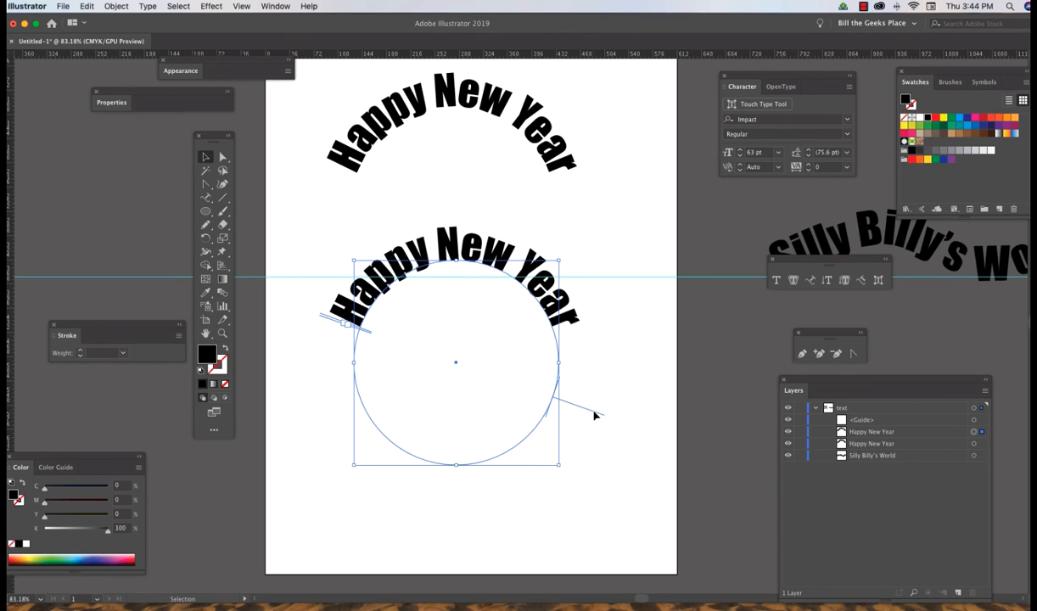
Slide the duplicate "Happy New Year" text around to the underside of its circle, then move the circle up to line up with the top arc.
drag(595, 416, 570, 410)
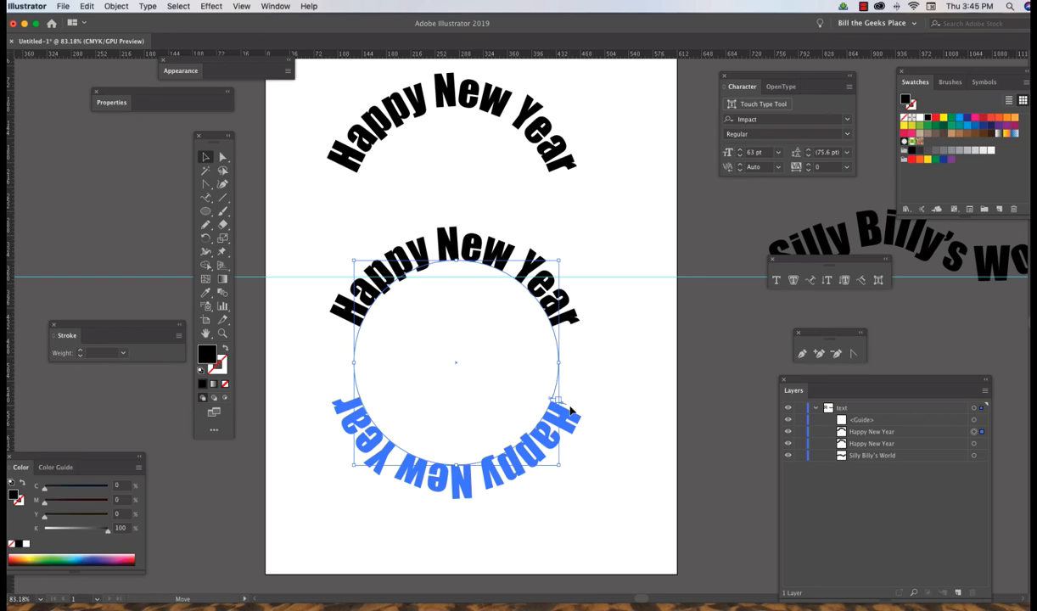
drag(571, 410, 571, 410)
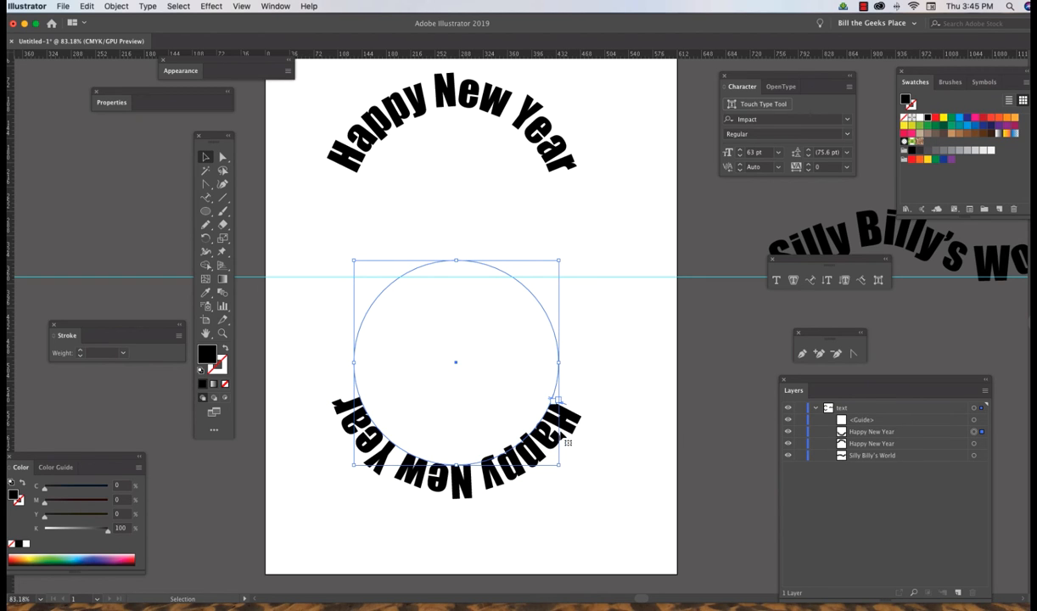
drag(548, 433, 547, 287)
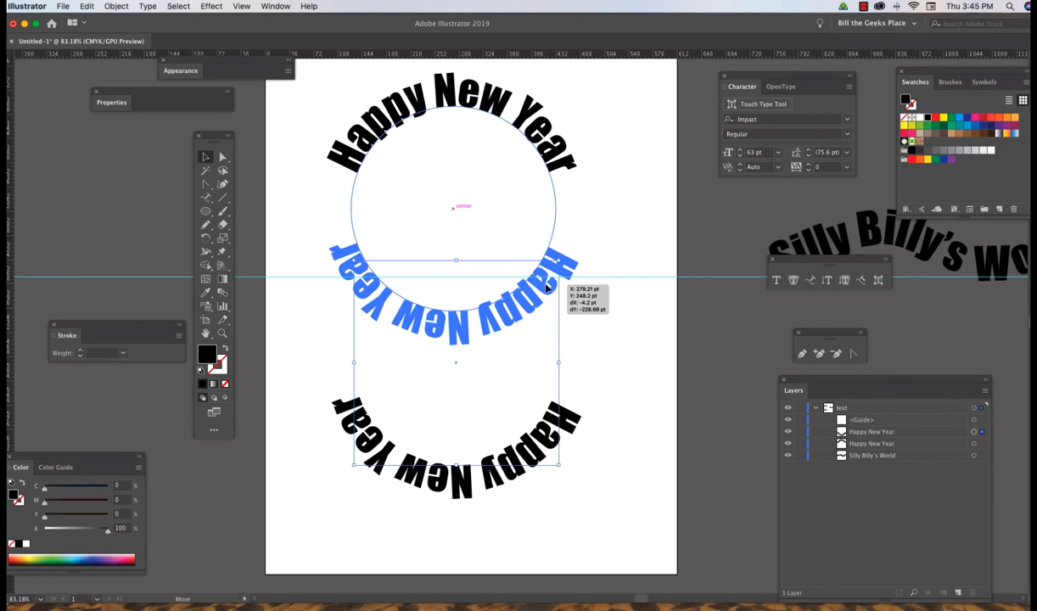
drag(547, 287, 545, 289)
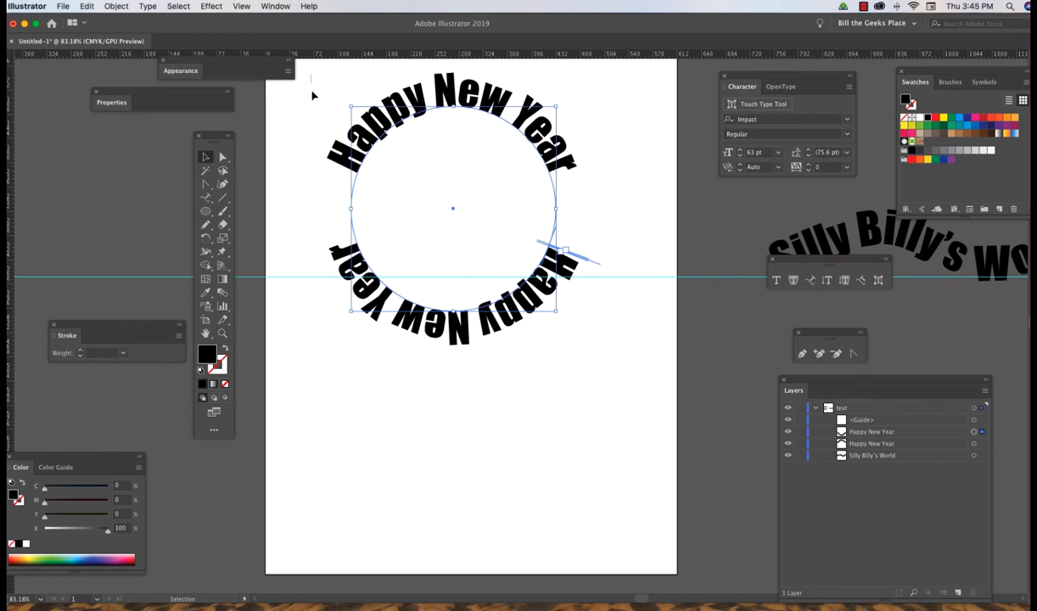
Select both "Happy New Year" circle texts together and shift them slightly down and to the right on the artboard.
shift+click(567, 163)
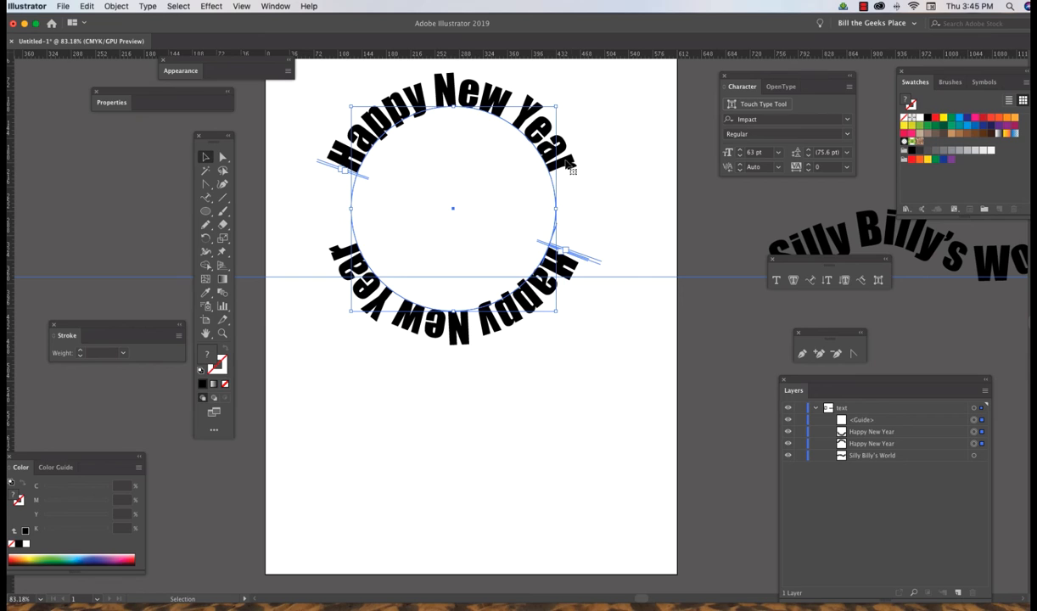
drag(573, 170, 581, 184)
click(642, 234)
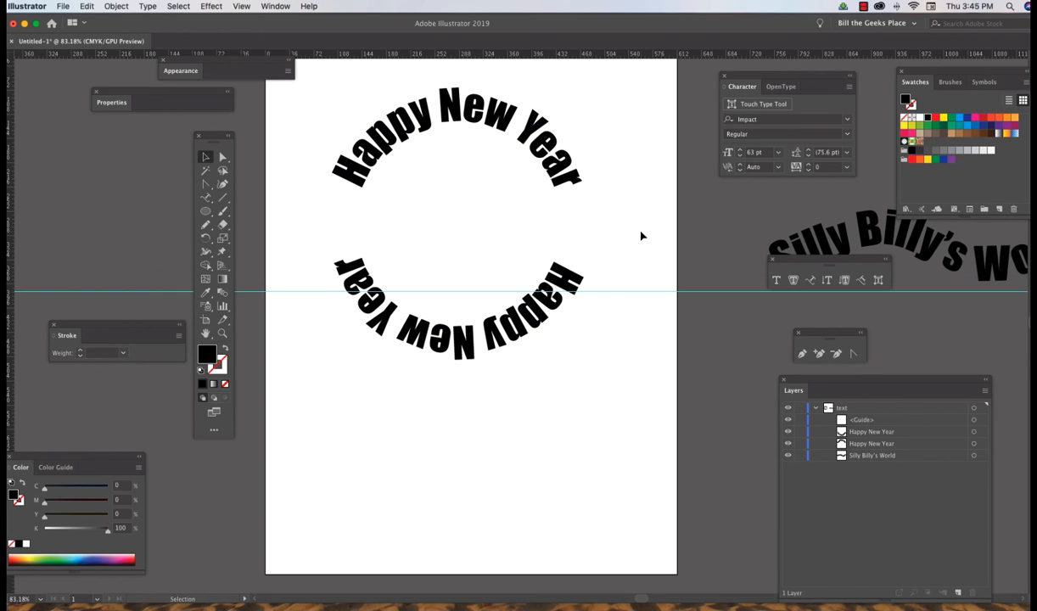
Move the lower "Happy New Year" circle text down the artboard and flip its text to the inside of the circle.
click(569, 290)
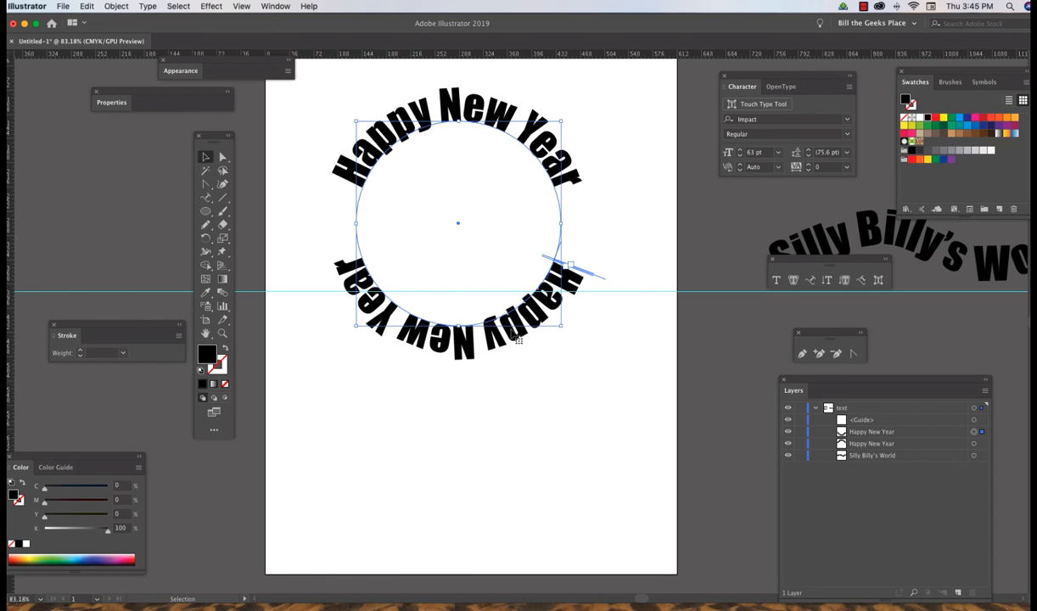
drag(473, 356, 478, 492)
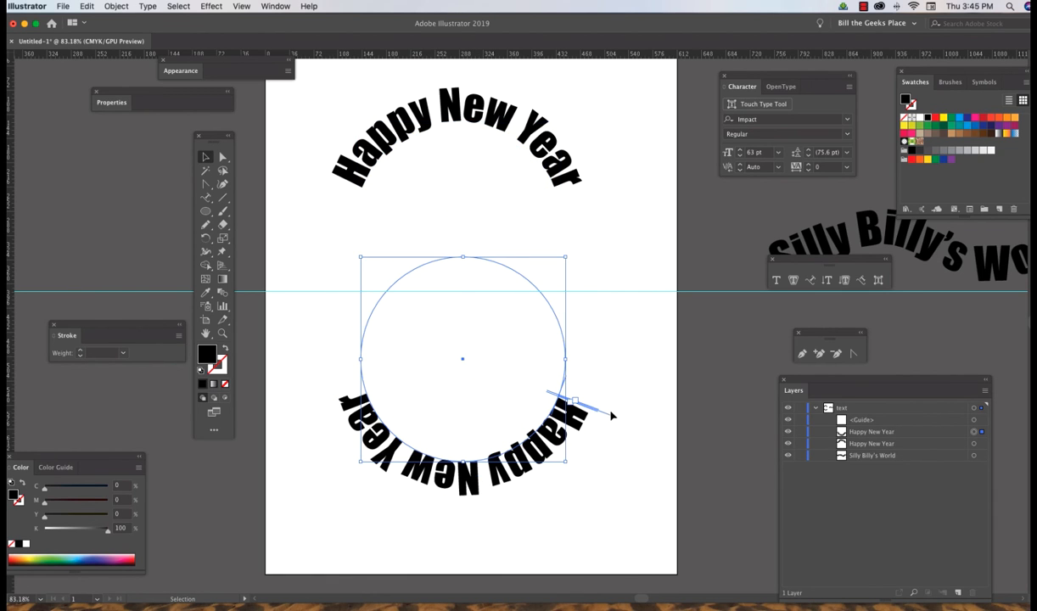
drag(610, 418, 522, 372)
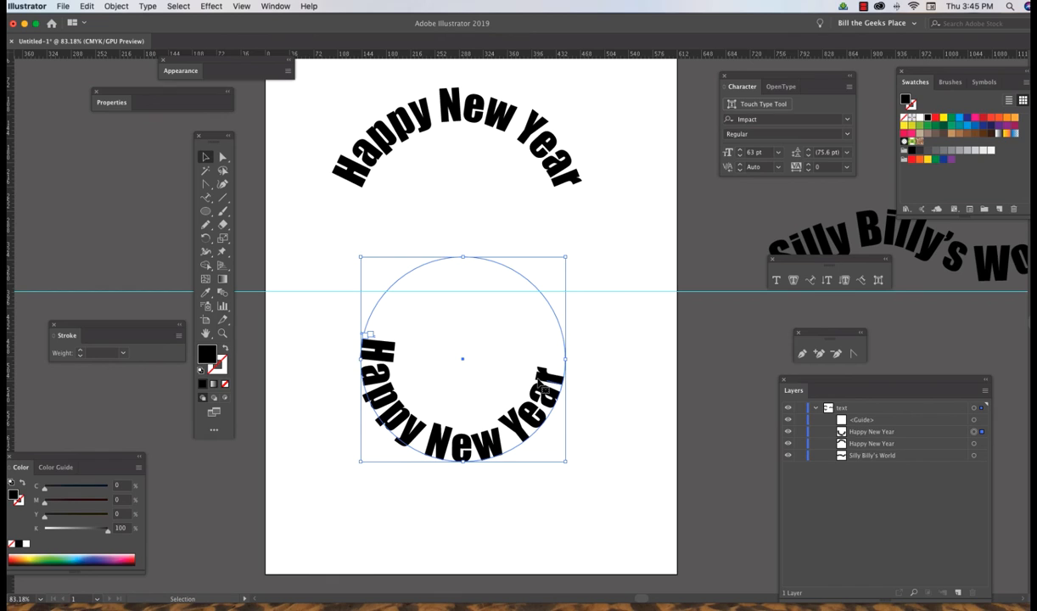
double_click(369, 334)
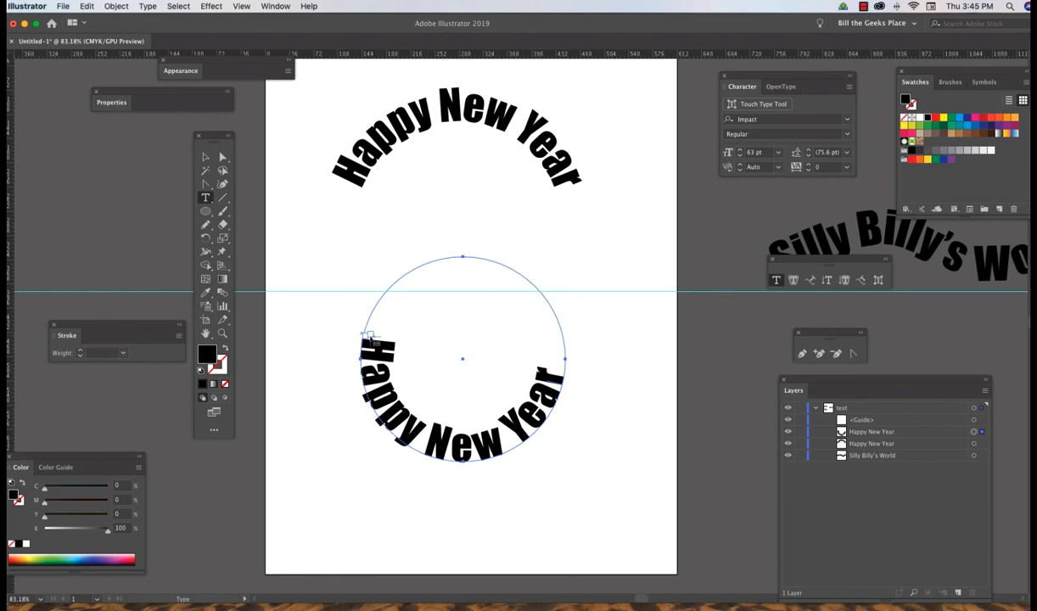
drag(365, 335, 365, 335)
click(365, 336)
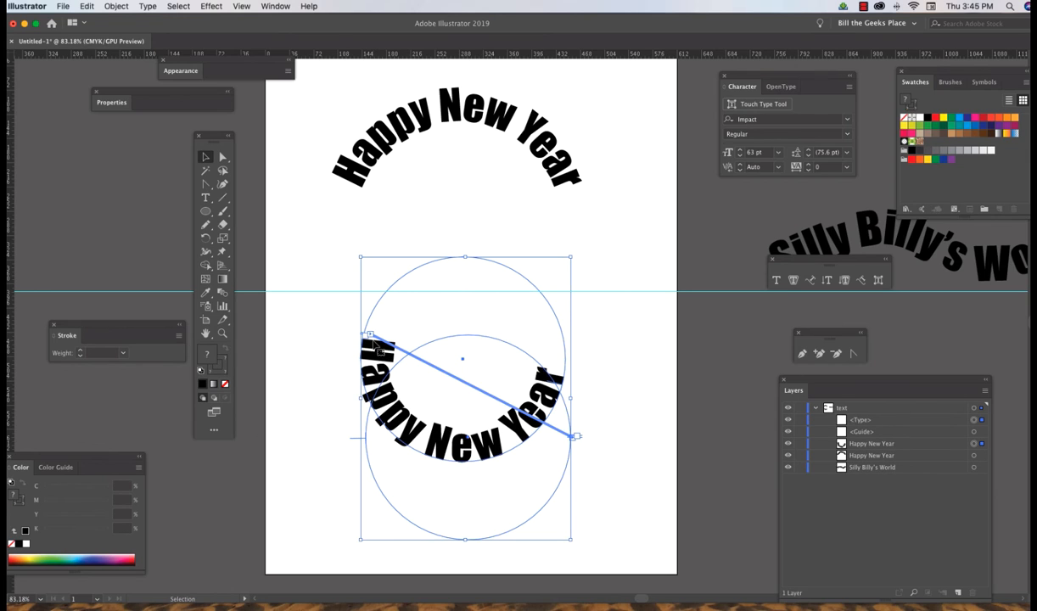
click(643, 360)
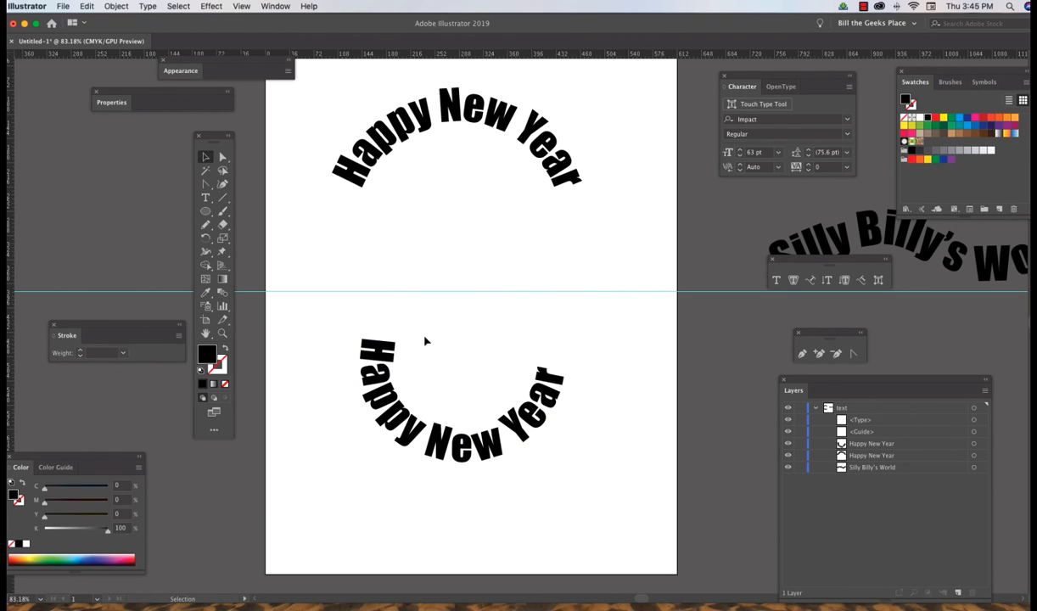
click(386, 348)
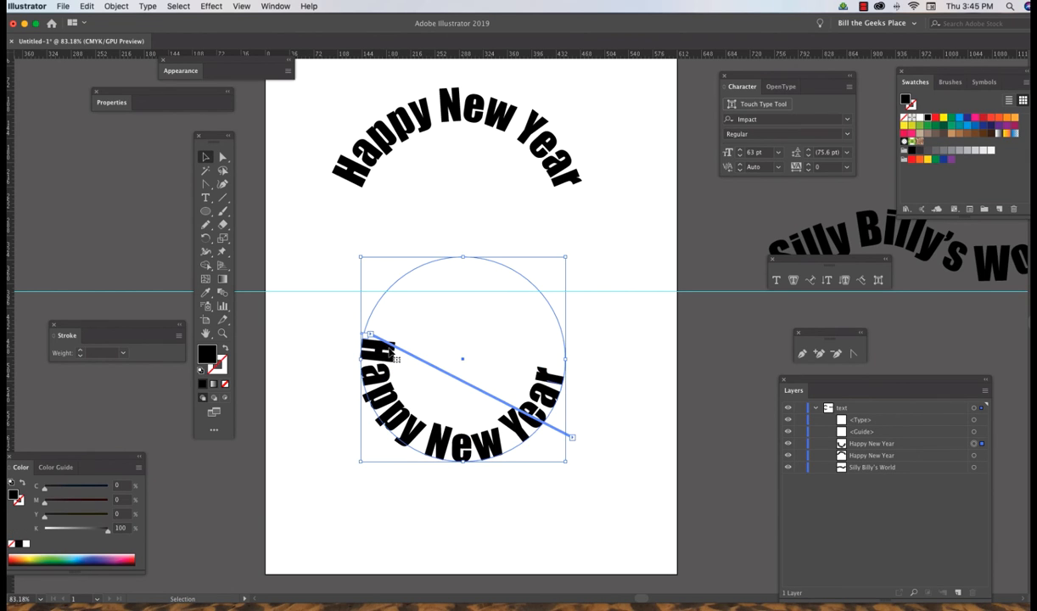
click(572, 438)
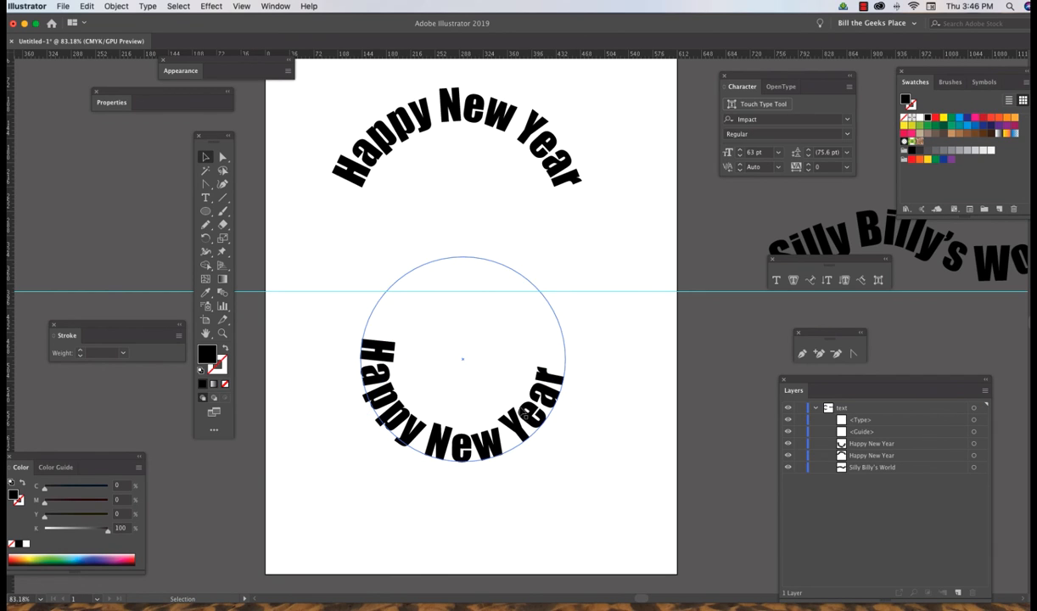
Slide the flipped "Happy New Year" text counterclockwise along its circle to centre it over the bottom.
click(389, 352)
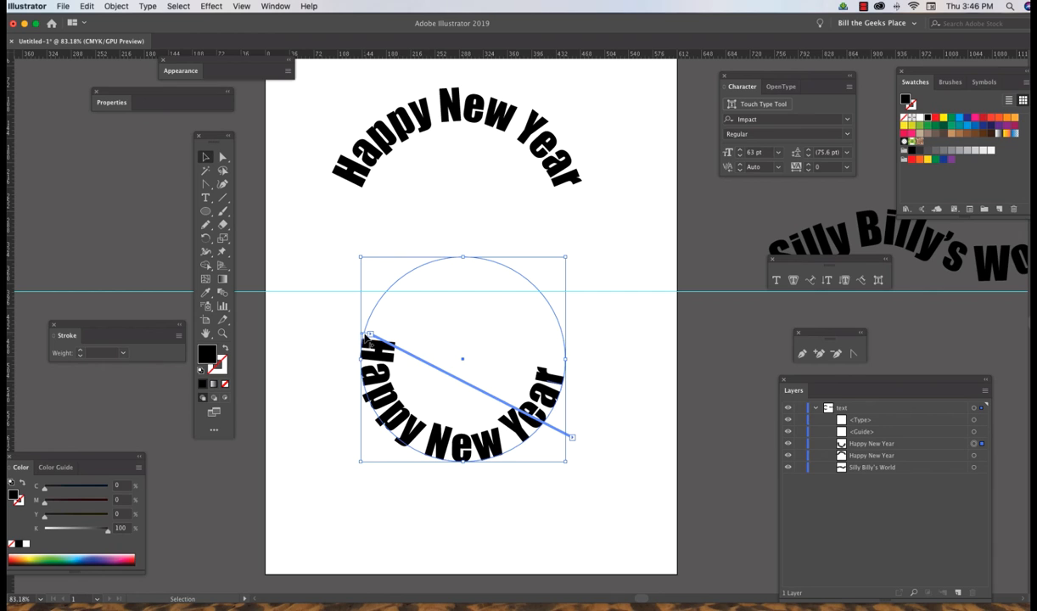
drag(365, 338, 365, 357)
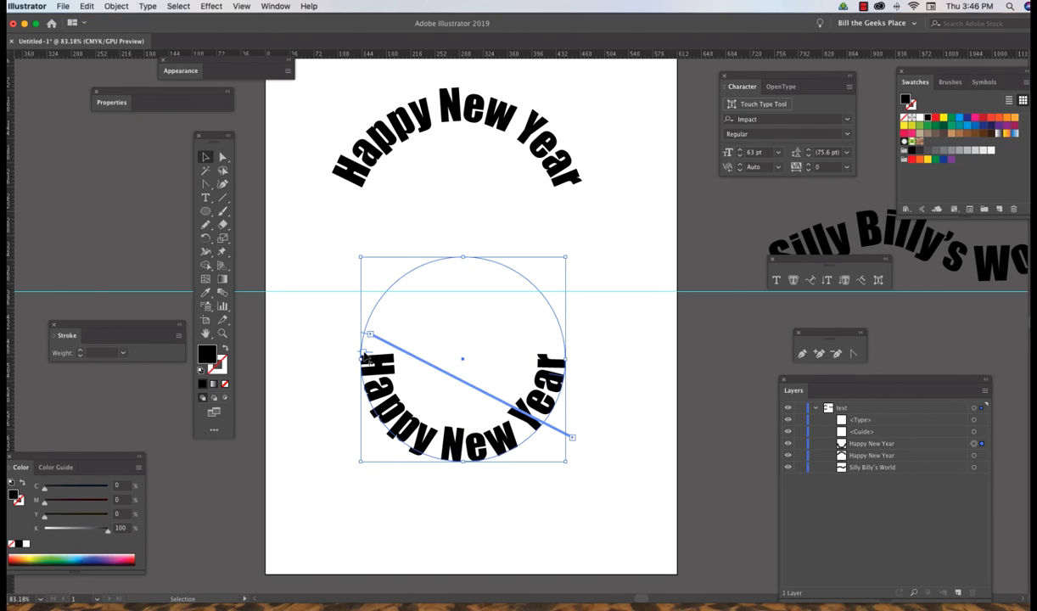
click(636, 383)
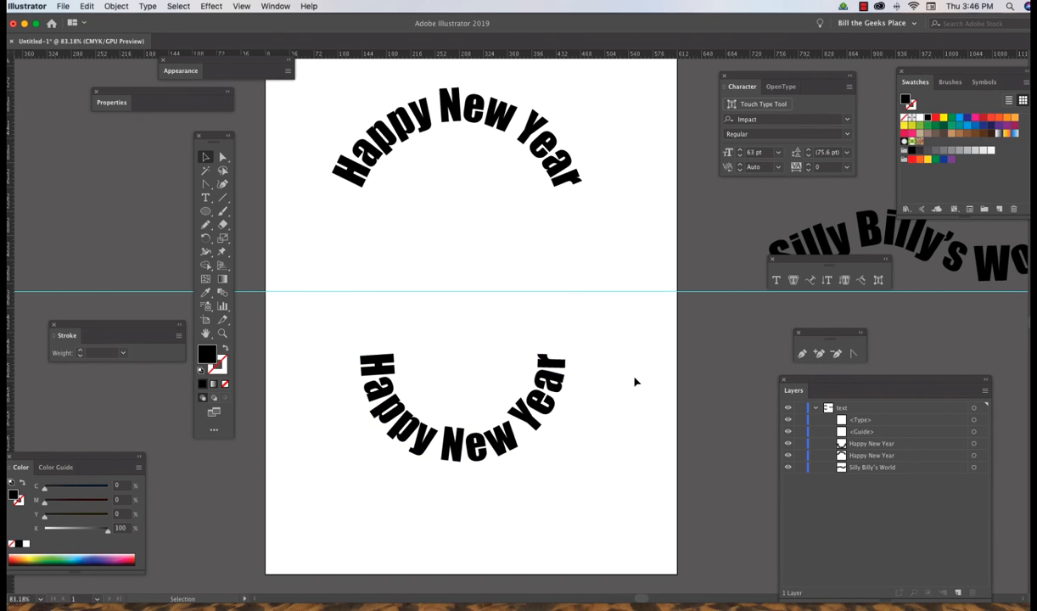
Move the flipped text up beneath the top arc and delete the empty linked text circle.
drag(555, 358, 552, 240)
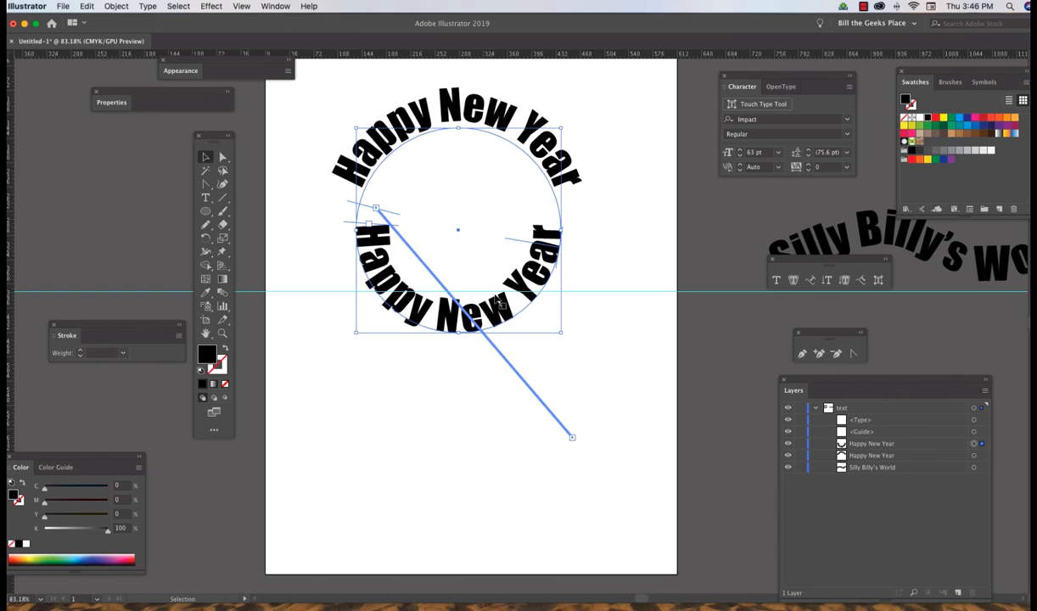
click(573, 438)
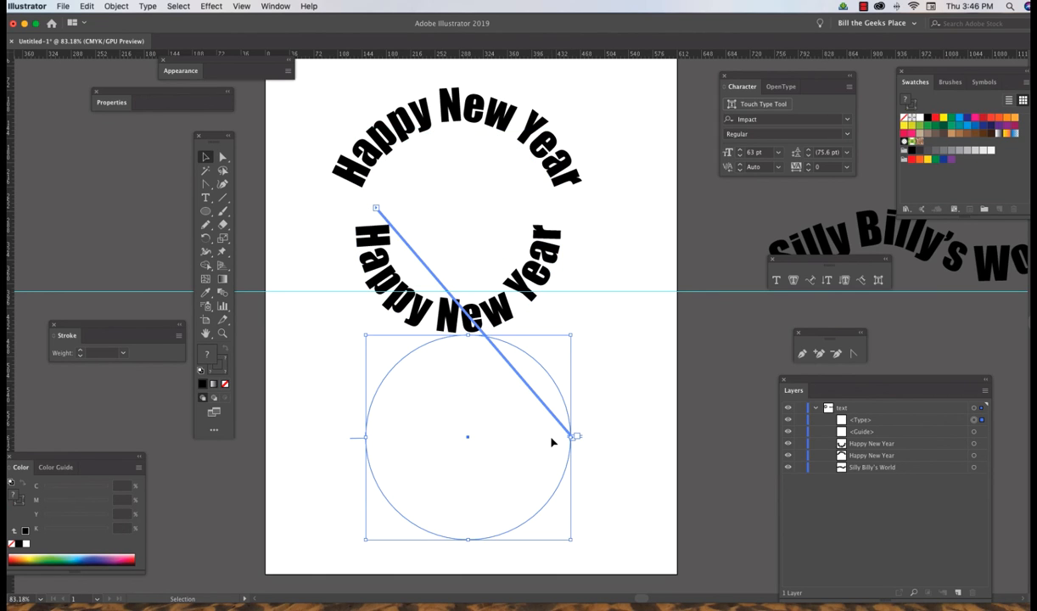
key(Delete)
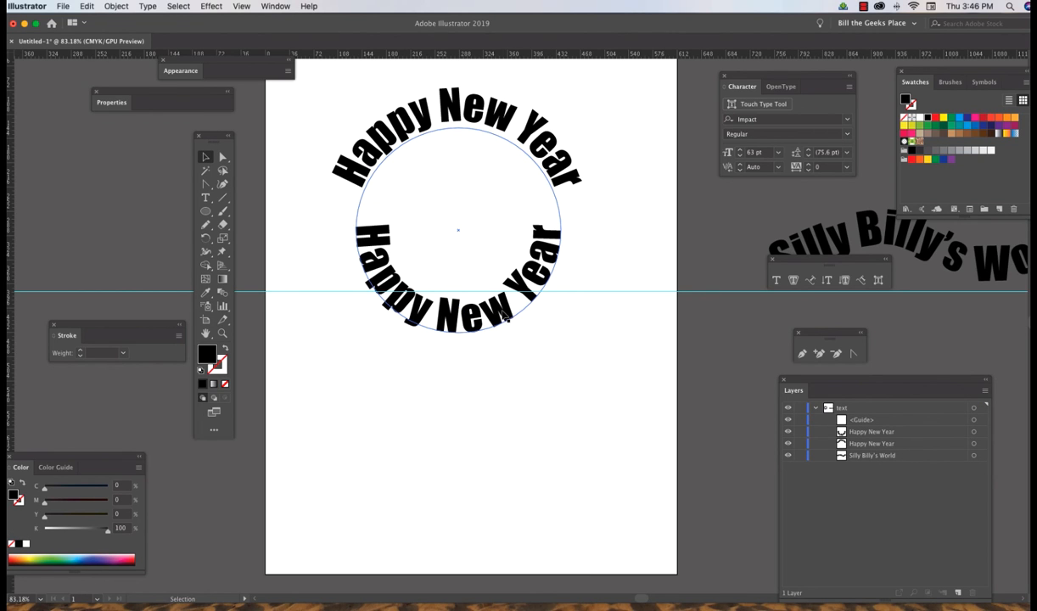
Enlarge the flipped "Happy New Year" circle text proportionally and position it around the top arc so both share roughly the same centre.
drag(507, 316, 512, 504)
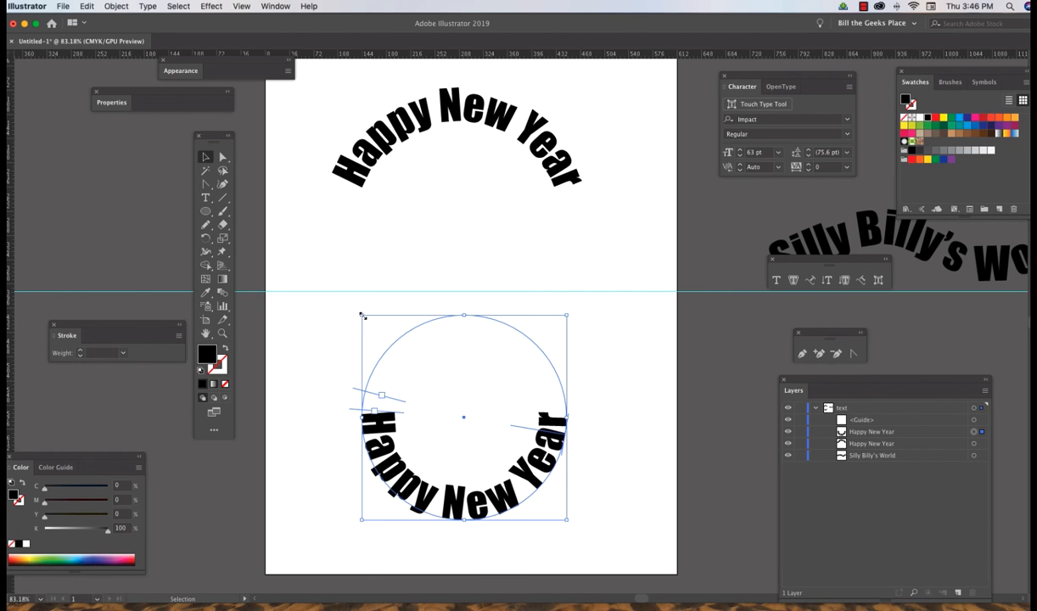
drag(362, 315, 290, 244)
drag(566, 384, 574, 219)
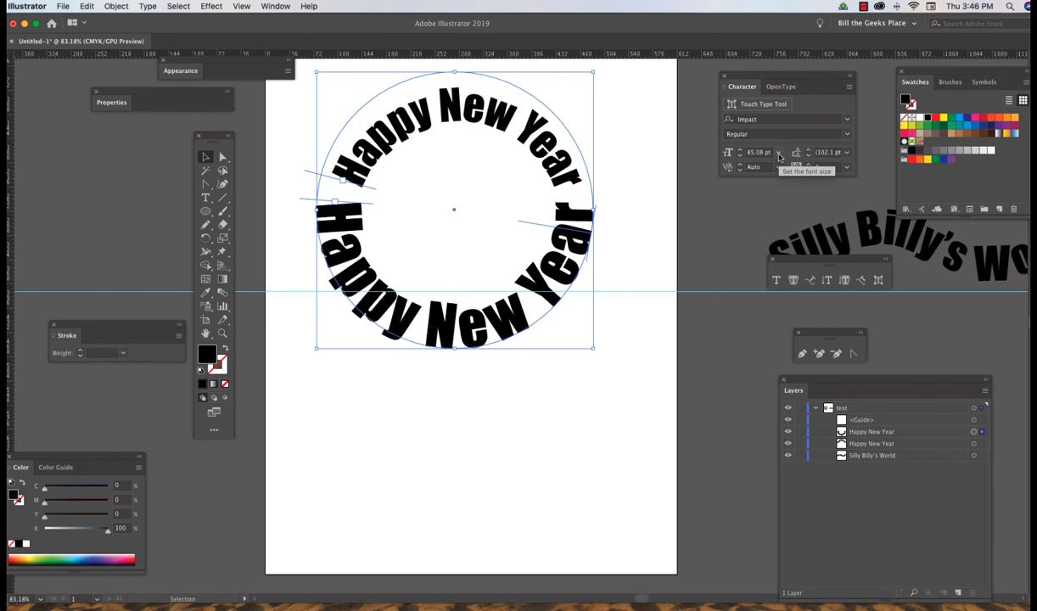
Set the flipped text's font size to 66 pt and slide it counterclockwise along the circle to centre it at the bottom.
click(740, 160)
click(740, 160)
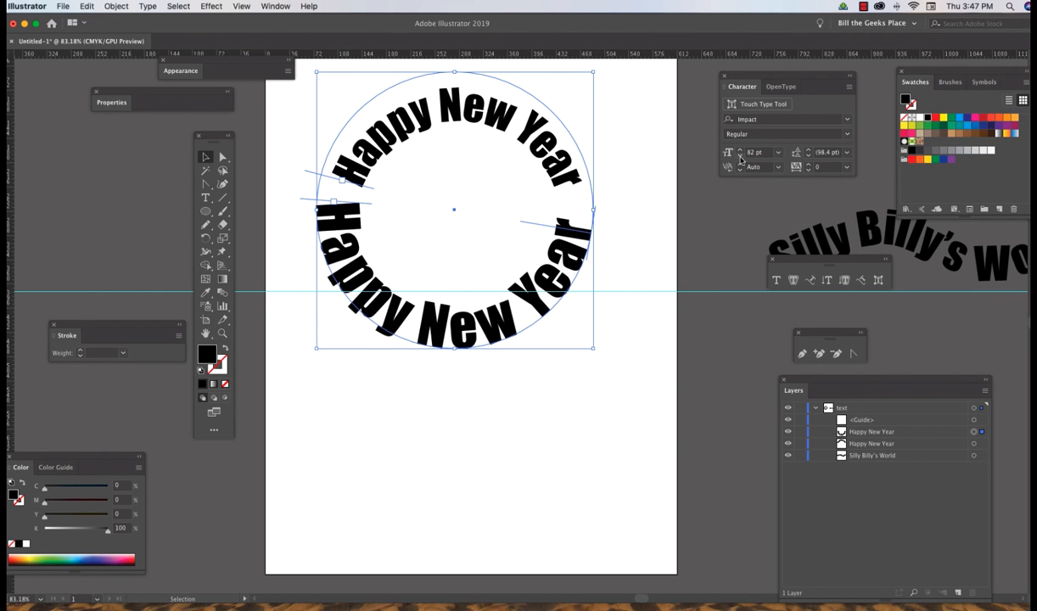
click(740, 160)
click(740, 160)
click(740, 159)
click(741, 159)
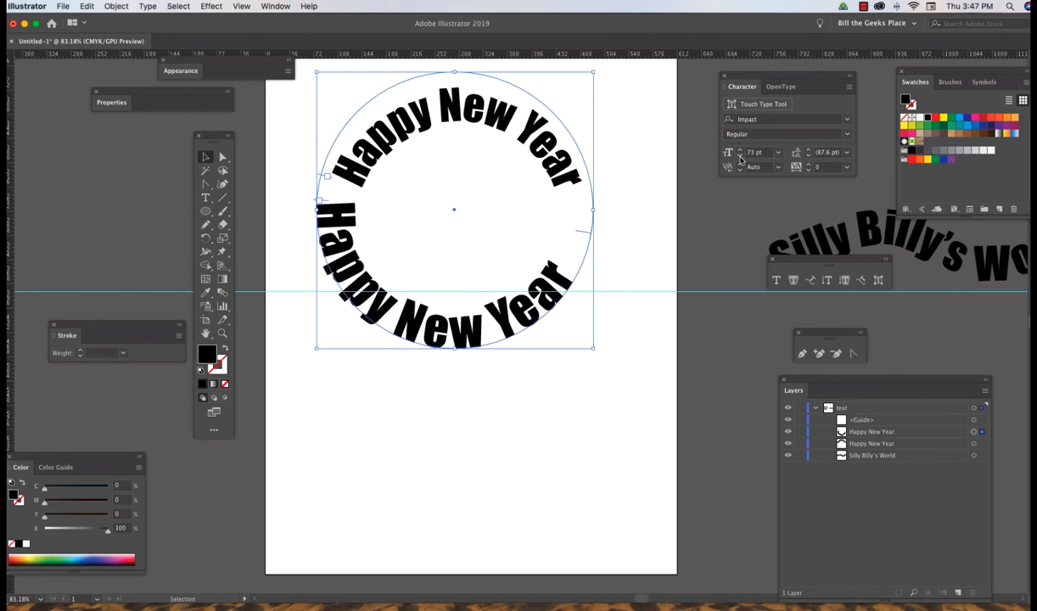
click(740, 159)
click(740, 159)
click(740, 160)
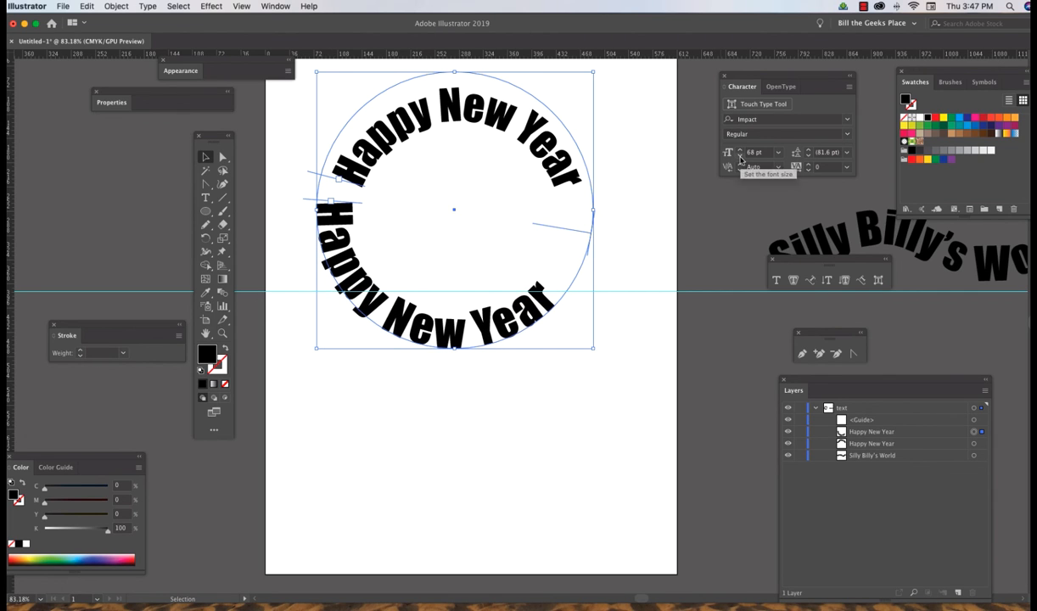
click(740, 160)
click(740, 160)
click(740, 160)
click(740, 159)
click(740, 160)
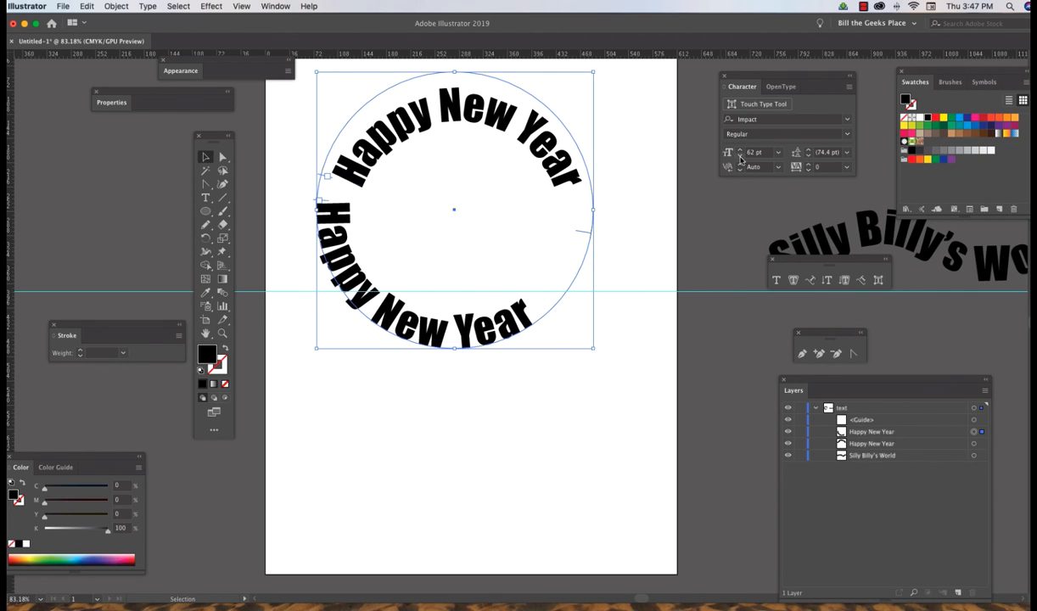
click(741, 159)
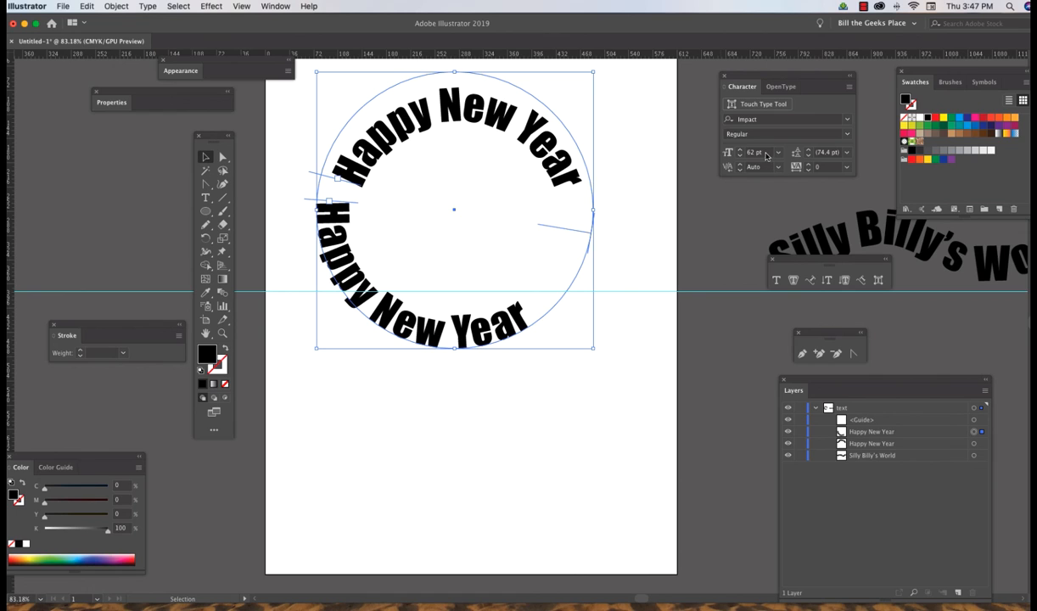
click(740, 152)
click(740, 152)
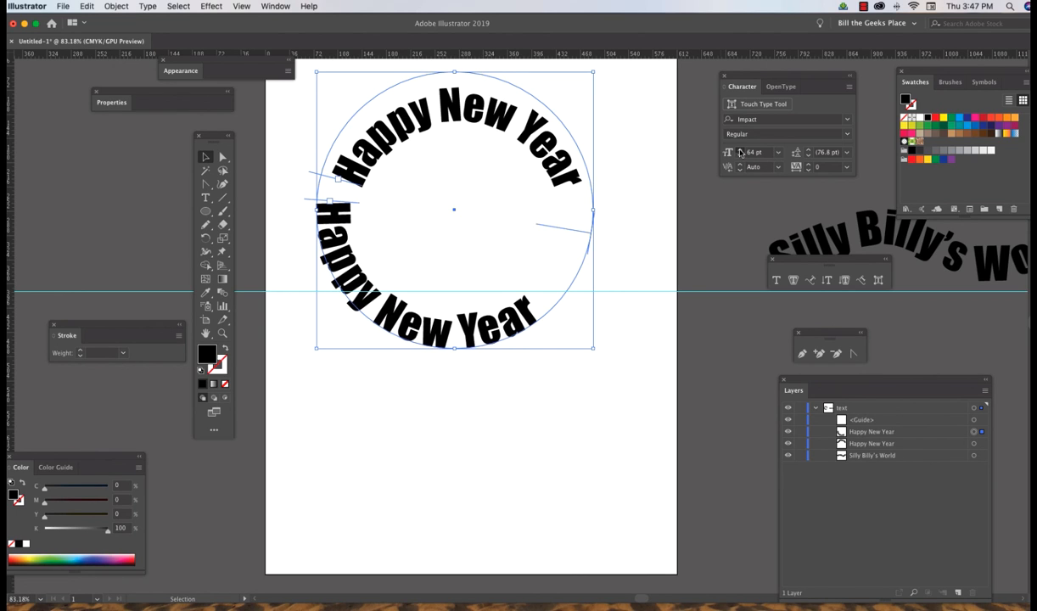
click(740, 152)
click(741, 152)
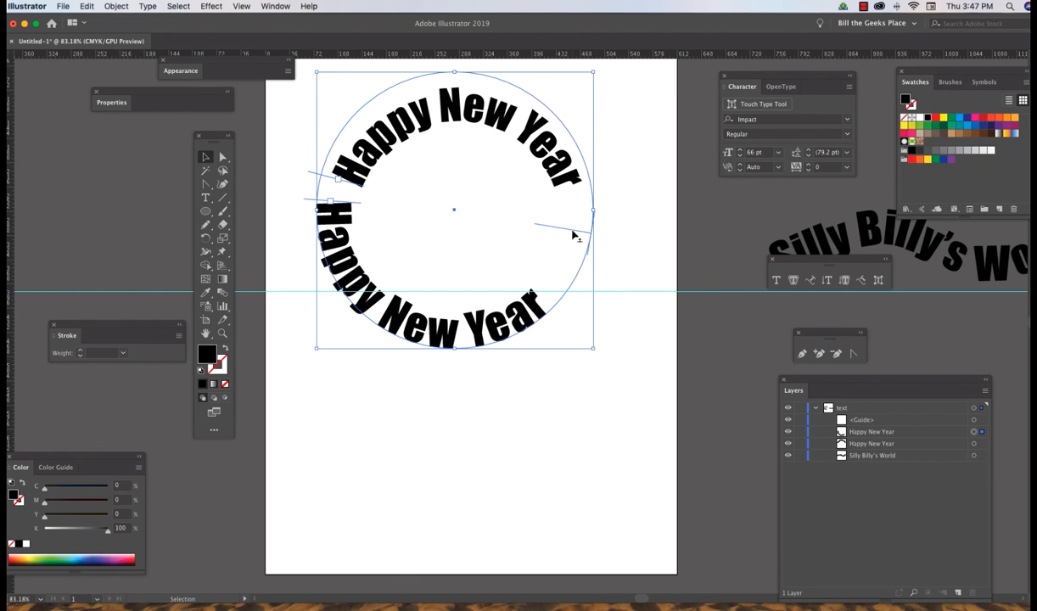
drag(574, 235, 592, 199)
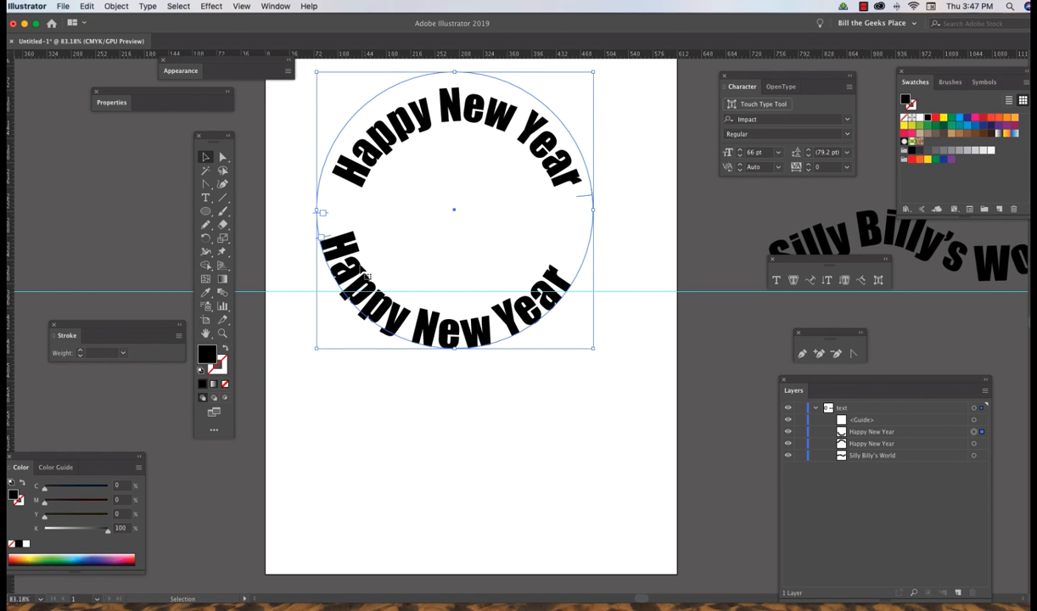
key(t)
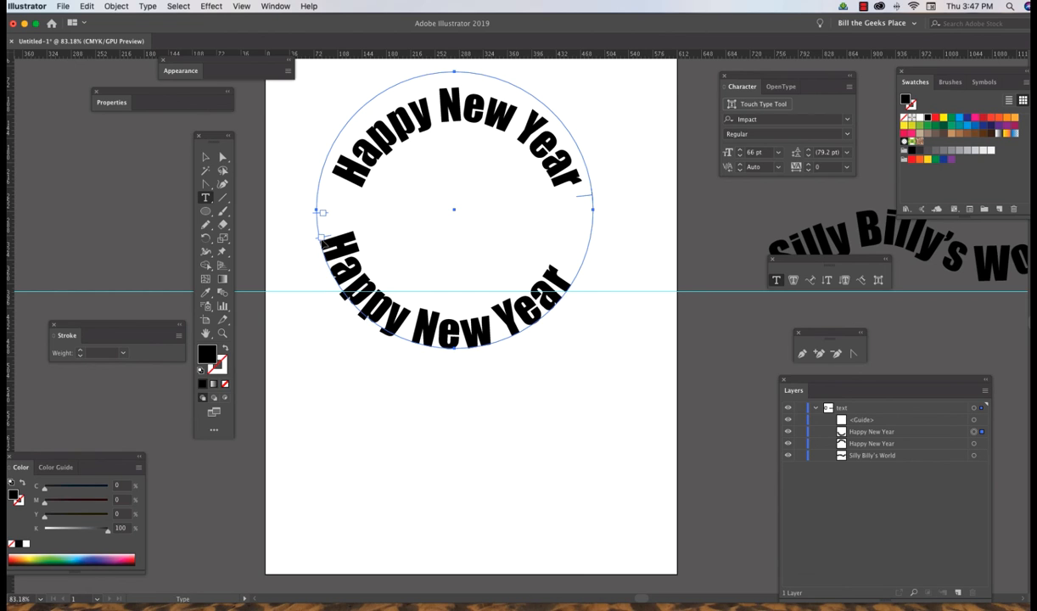
click(322, 211)
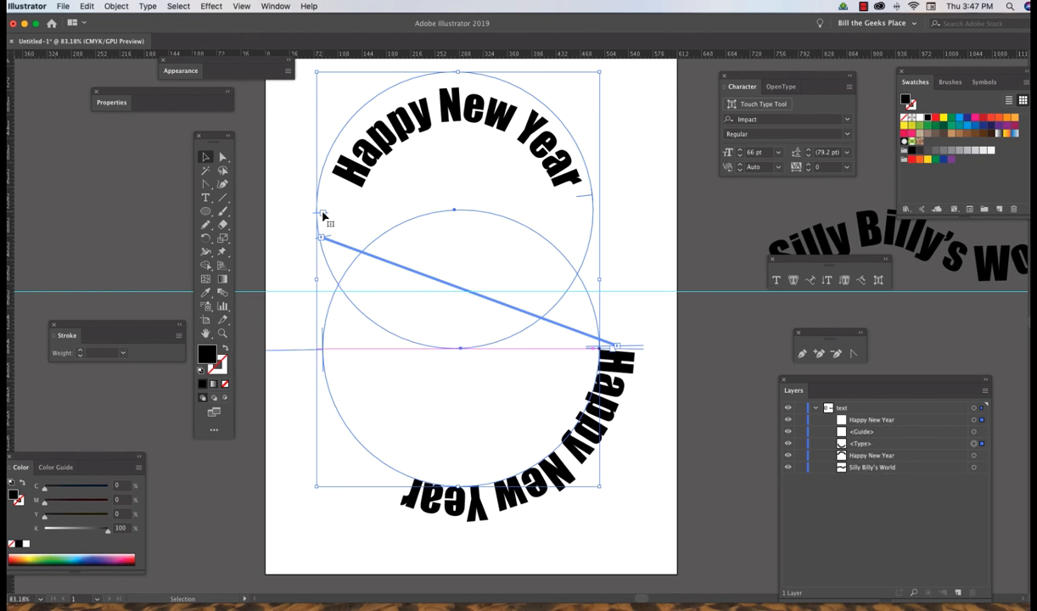
key(super+z)
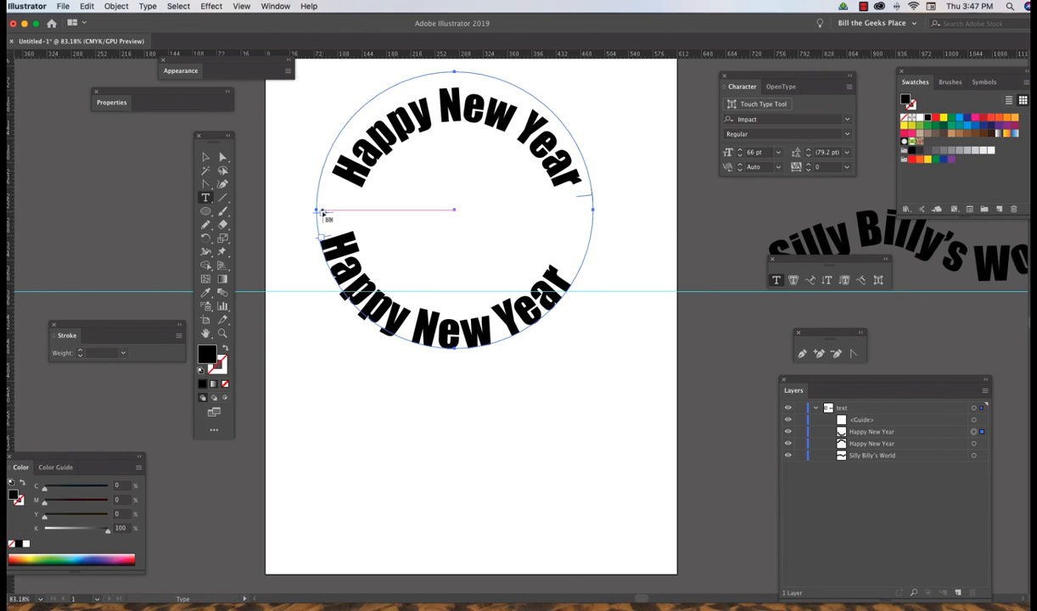
click(204, 158)
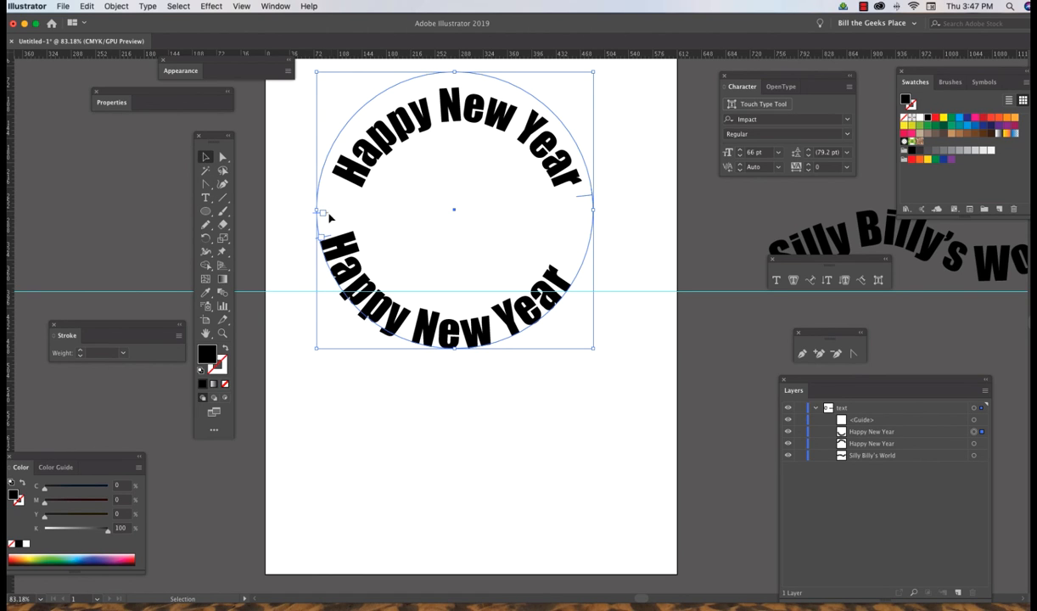
key(t)
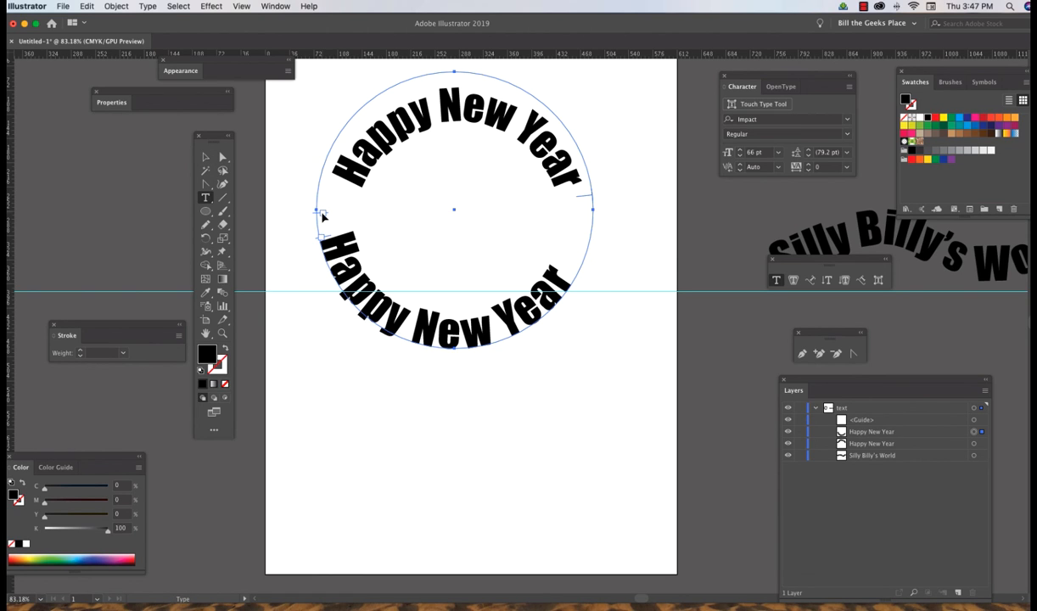
click(206, 158)
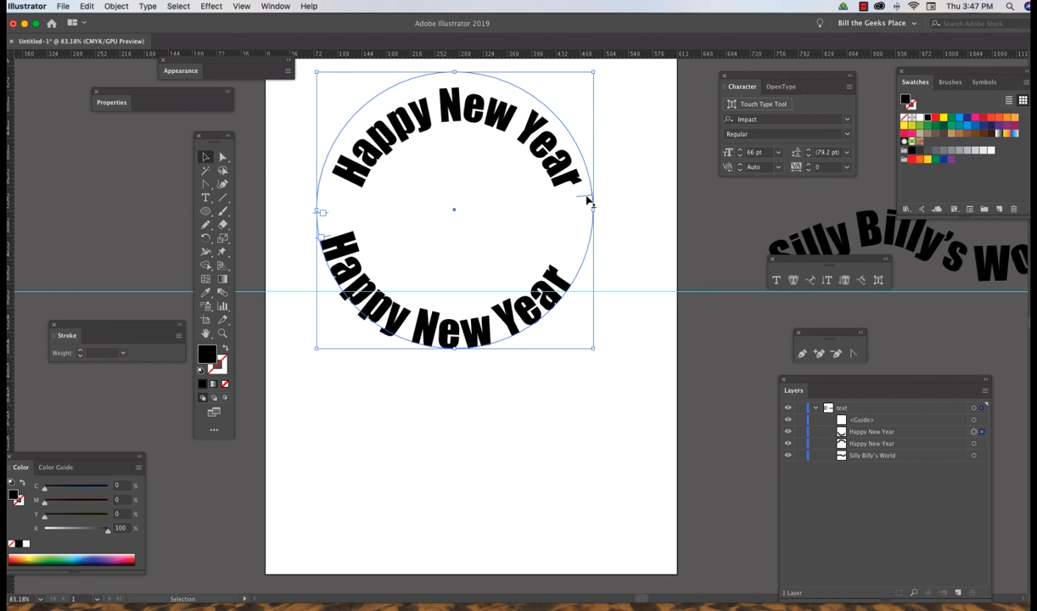
Slide the lower "Happy New Year" text slightly counterclockwise along its circle and nudge it right to line up under the top arc.
drag(589, 198, 589, 182)
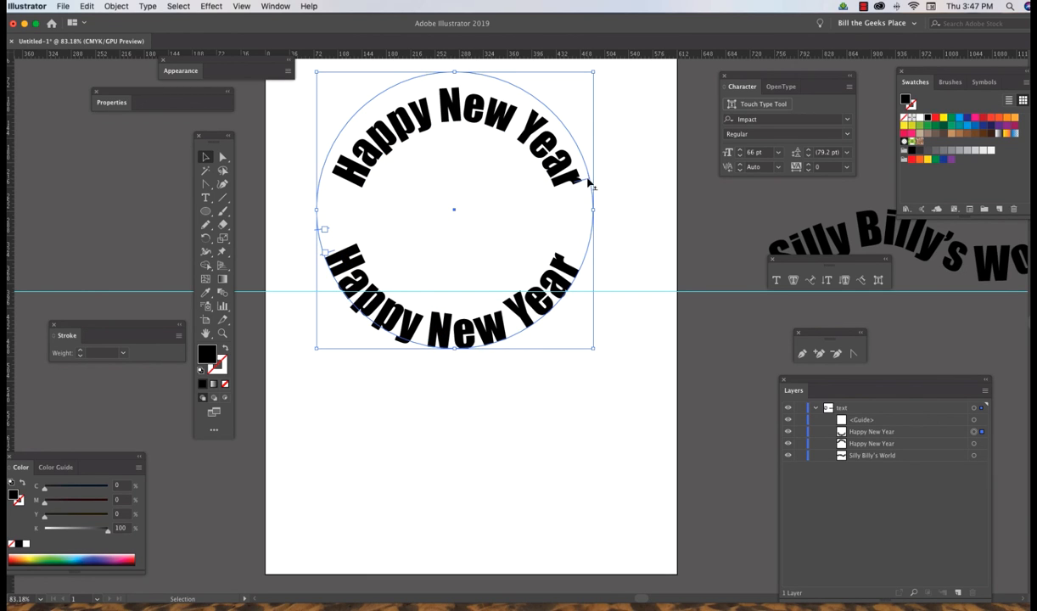
click(629, 202)
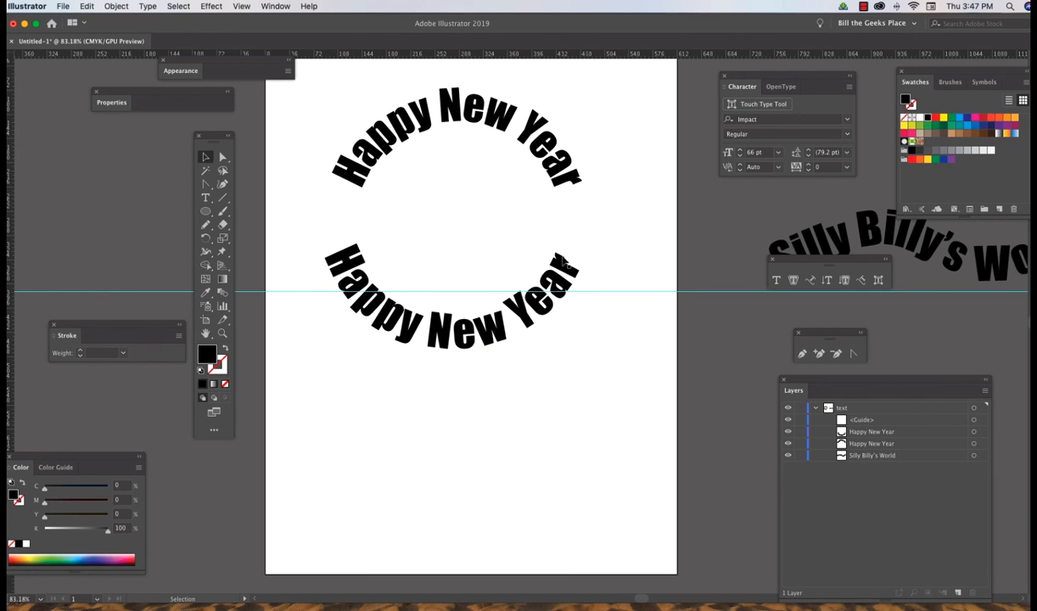
drag(565, 269, 571, 270)
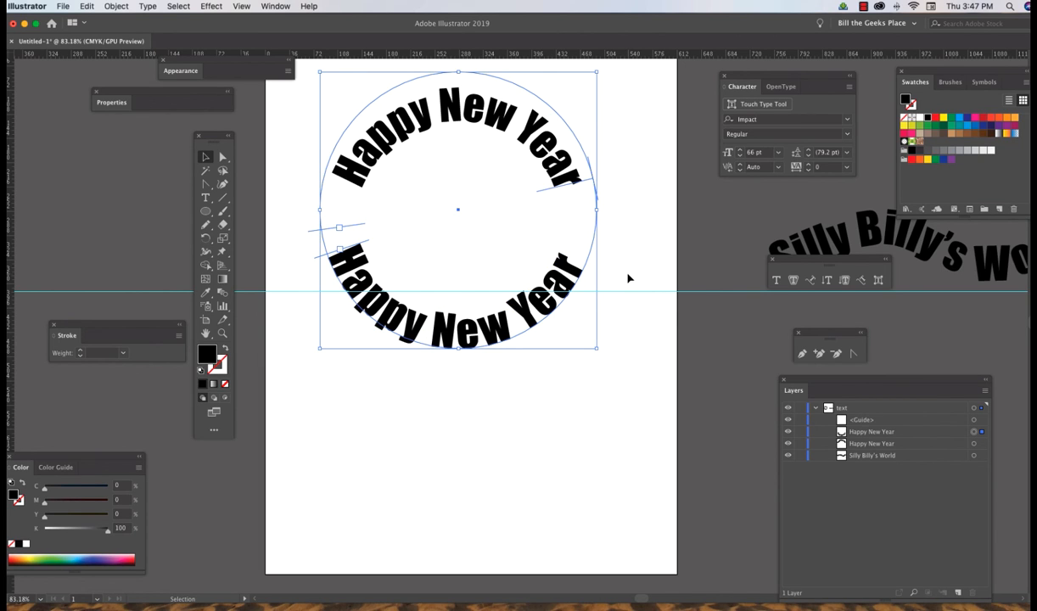
Move both "Happy New Year" arcs together down toward the middle of the artboard and deselect them.
drag(279, 88, 620, 386)
drag(529, 307, 537, 412)
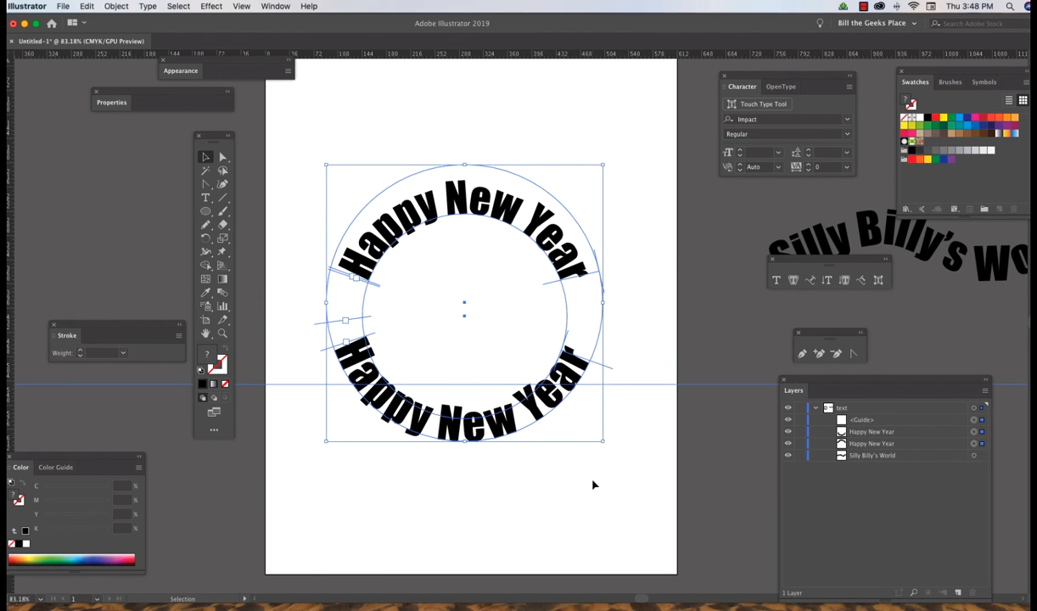
click(592, 485)
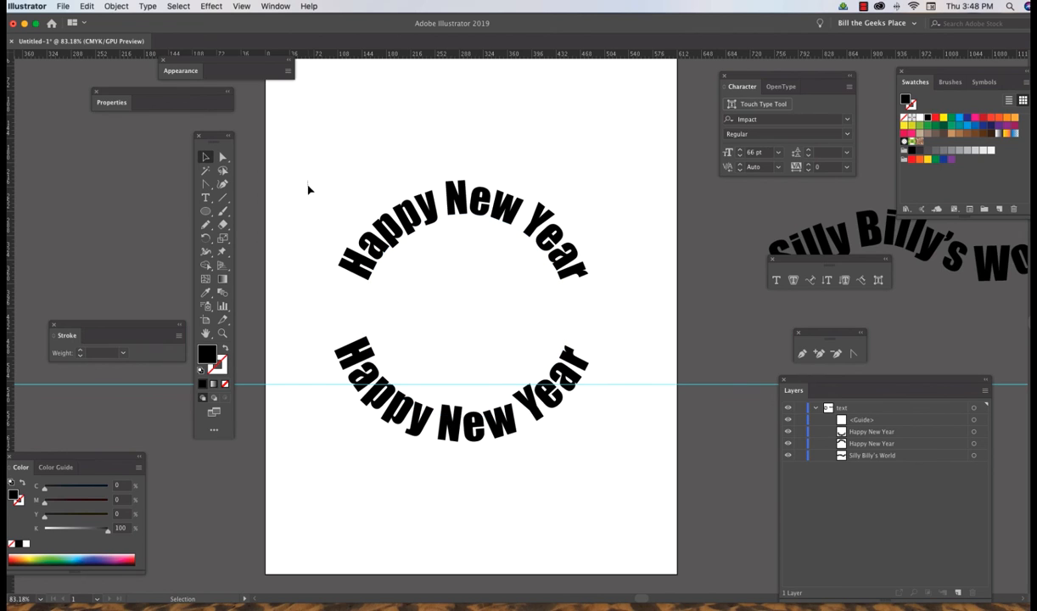
Select both "Happy New Year" arcs together.
drag(308, 180, 626, 489)
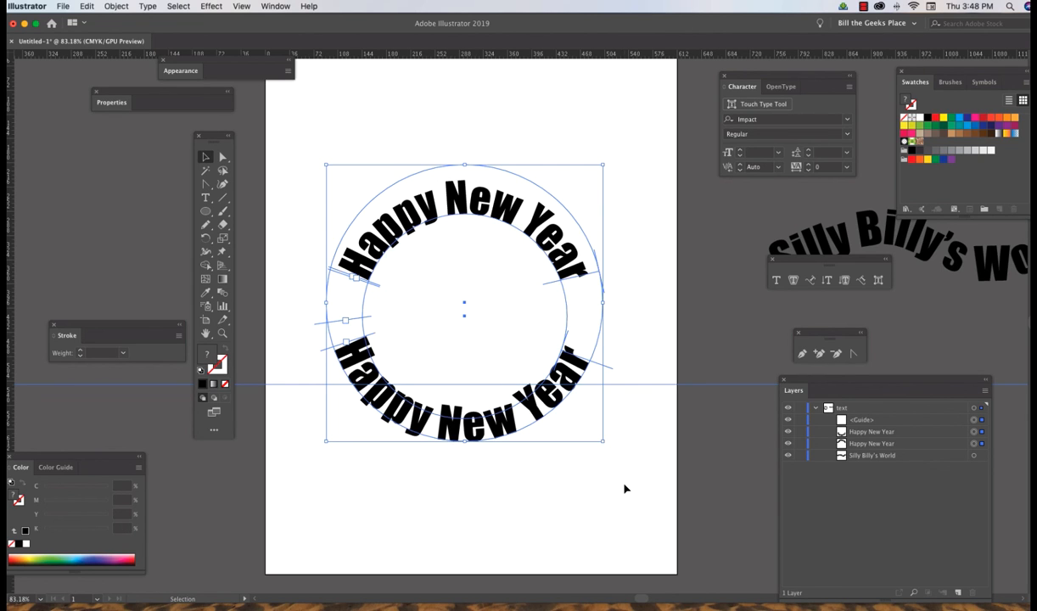